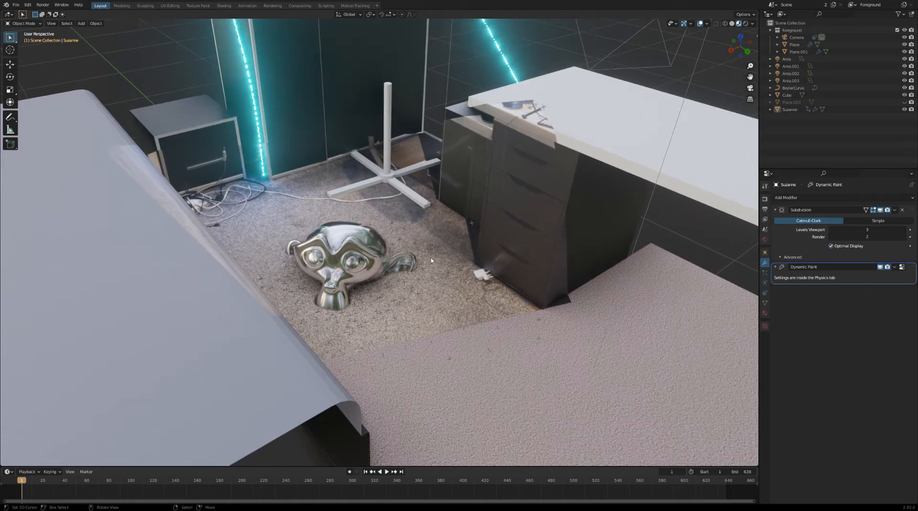
# Examine the chrome monkey head and the surrounding room scene from several angles.
pyautogui.moveTo(390, 230)
pyautogui.mouseDown(button='middle')
pyautogui.moveTo(379, 268)
pyautogui.moveTo(376, 249)
pyautogui.moveTo(397, 234)
pyautogui.moveTo(386, 215)
pyautogui.mouseUp(button='middle')
pyautogui.moveTo(444, 220); pyautogui.dragTo(408, 291, button='middle')
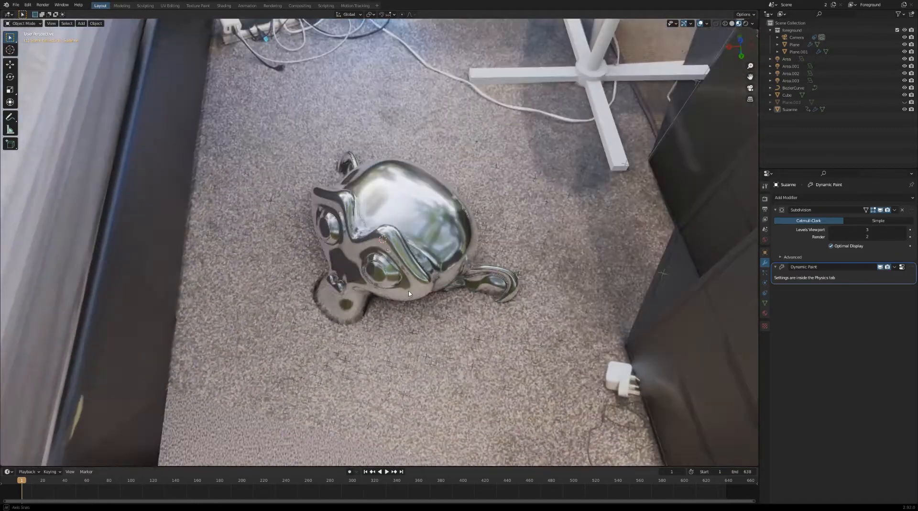
pyautogui.moveTo(425, 239); pyautogui.dragTo(444, 249, button='middle')
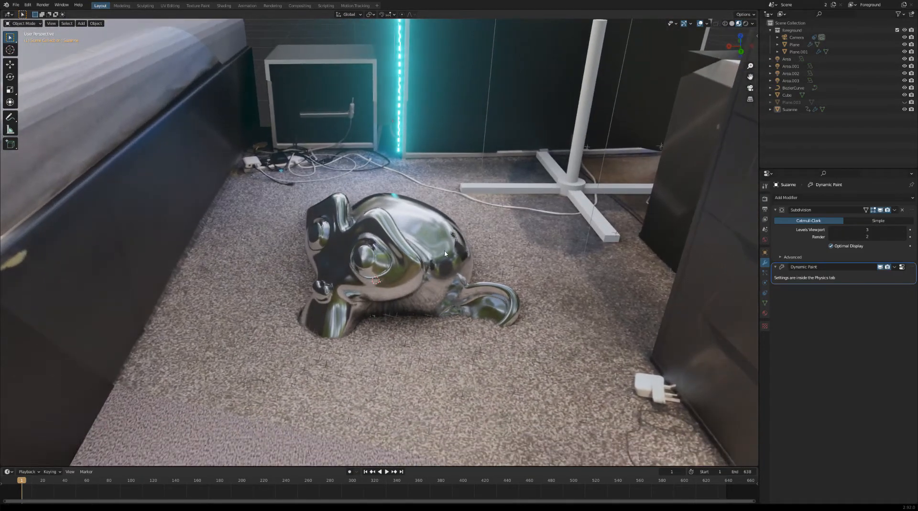
pyautogui.scroll(-6, 415, 239)
pyautogui.keyDown('shift'); pyautogui.moveTo(388, 115); pyautogui.dragTo(377, 247, button='middle'); pyautogui.keyUp('shift')
pyautogui.scroll(4, 480, 283)
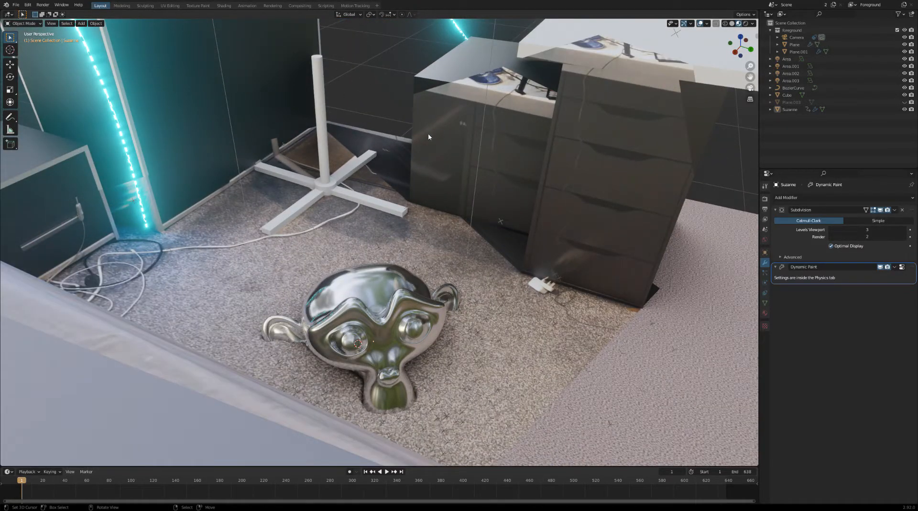
# Open the Motion Tracking workspace and review the tracked floor footage with its track and solve settings.
pyautogui.click(355, 5)
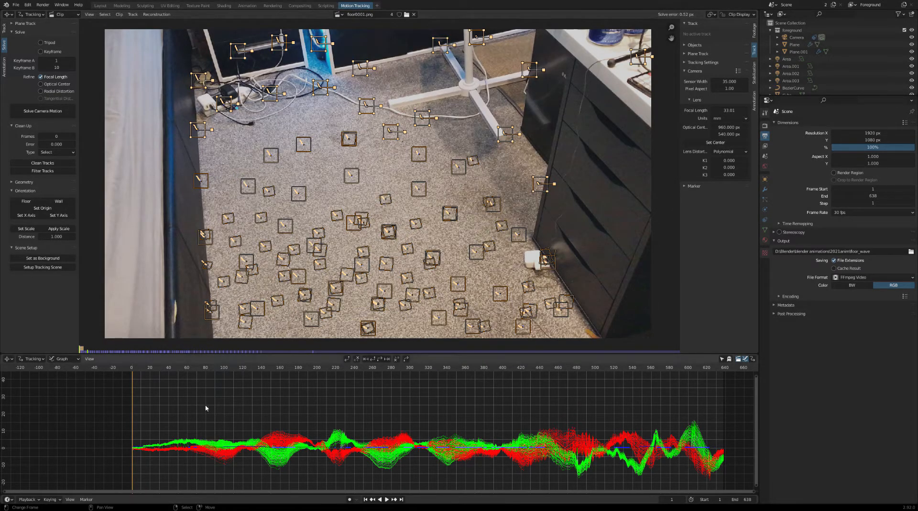
pyautogui.moveTo(96, 143)
pyautogui.mouseDown(button='middle')
pyautogui.moveTo(99, 127)
pyautogui.moveTo(104, 133)
pyautogui.mouseUp(button='middle')
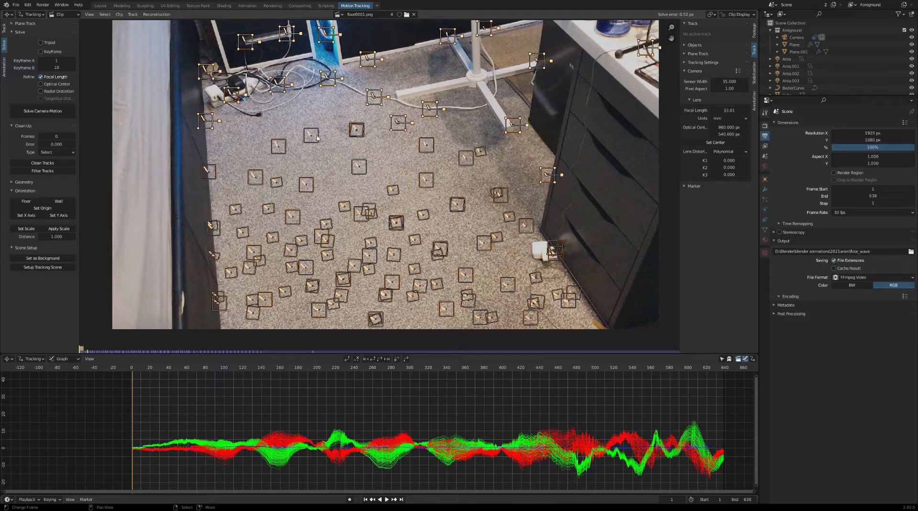
pyautogui.click(3, 29)
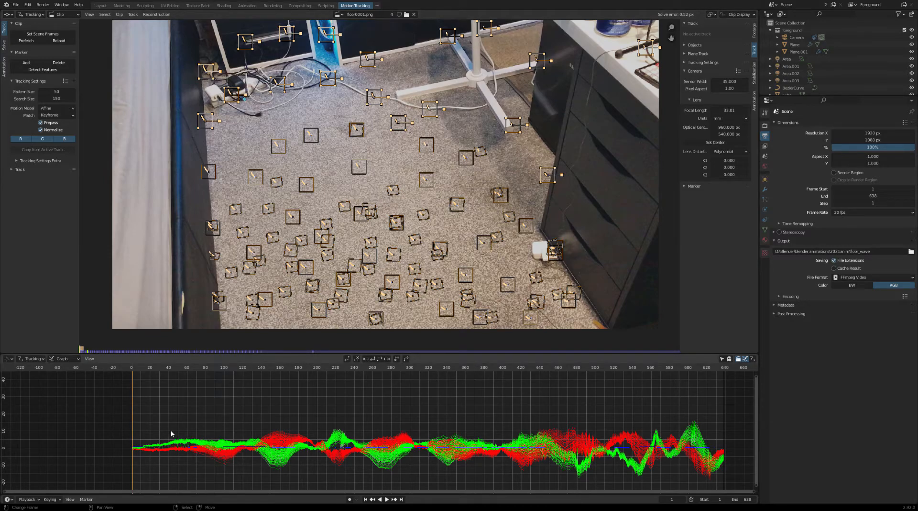
pyautogui.click(4, 45)
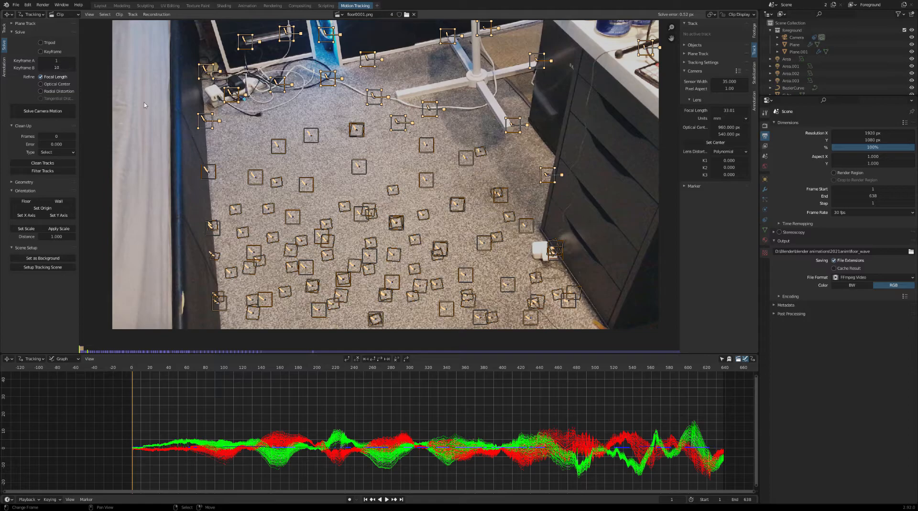
pyautogui.scroll(-1, 388, 217)
pyautogui.scroll(1, 388, 220)
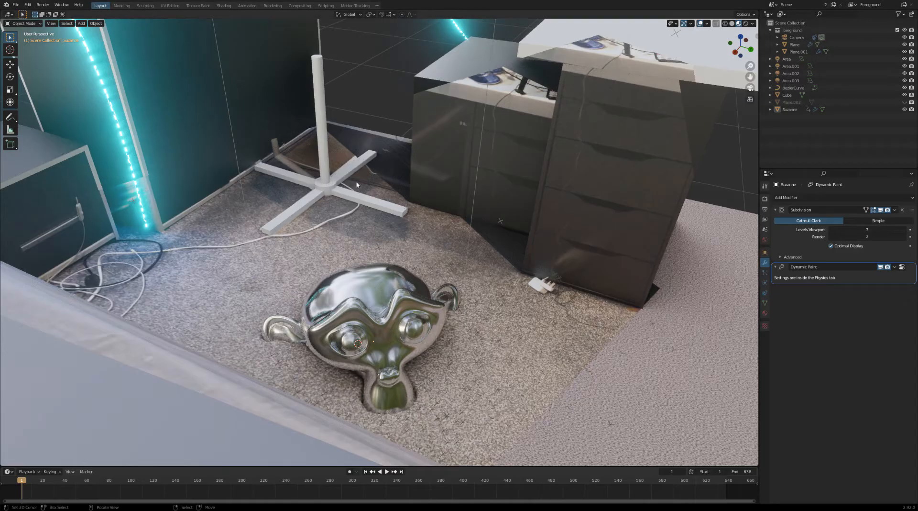
# Return to the Layout workspace and show the scene in solid shading to examine the tracking empties around the monkey head.
pyautogui.moveTo(476, 262); pyautogui.dragTo(406, 275, button='middle')
pyautogui.moveTo(461, 384)
pyautogui.keyDown('shift'); pyautogui.mouseDown(button='middle')
pyautogui.moveTo(392, 130)
pyautogui.moveTo(432, 169)
pyautogui.mouseUp(button='middle'); pyautogui.keyUp('shift')
pyautogui.scroll(3, 392, 130)
pyautogui.press('z')
pyautogui.click(434, 132)
pyautogui.scroll(-3, 429, 144)
pyautogui.scroll(-2, 371, 180)
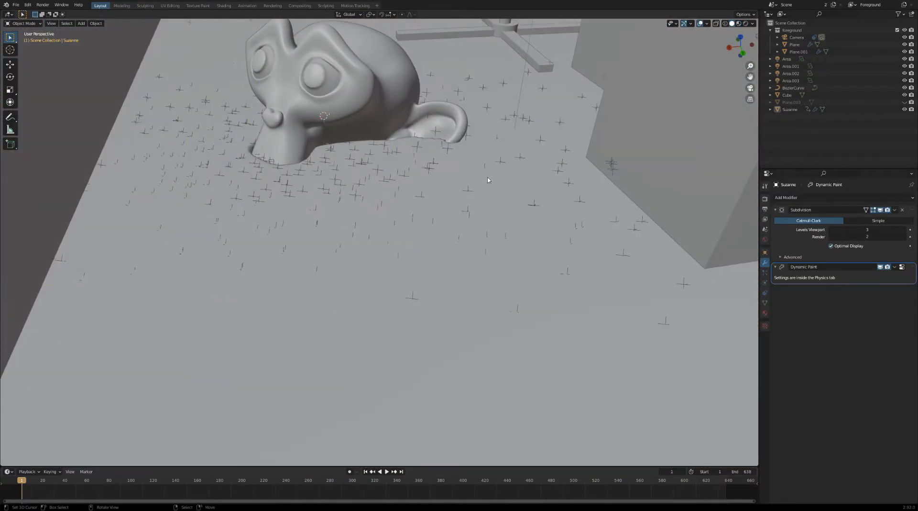
# Compare the track markers on the footage in the Motion Tracking workspace with the tracking empties on the 3D floor.
pyautogui.click(353, 6)
pyautogui.scroll(4, 373, 192)
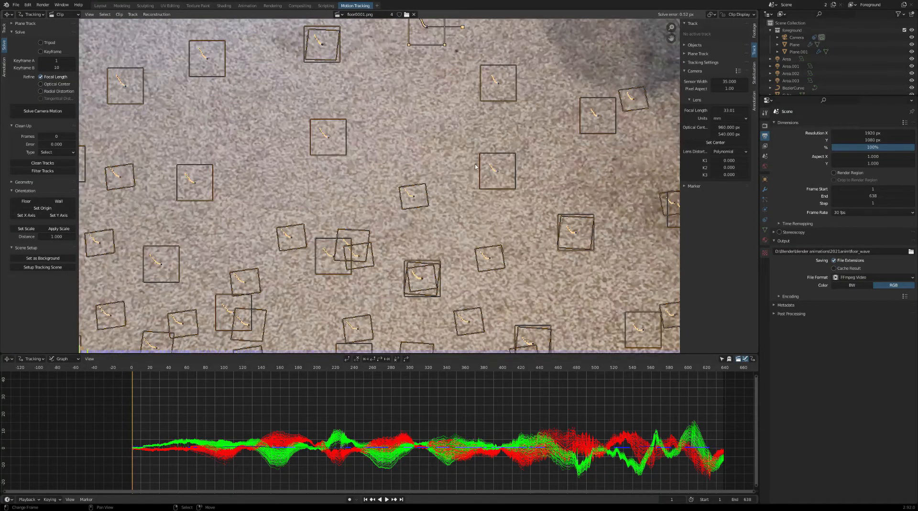
pyautogui.click(100, 5)
pyautogui.scroll(6, 469, 219)
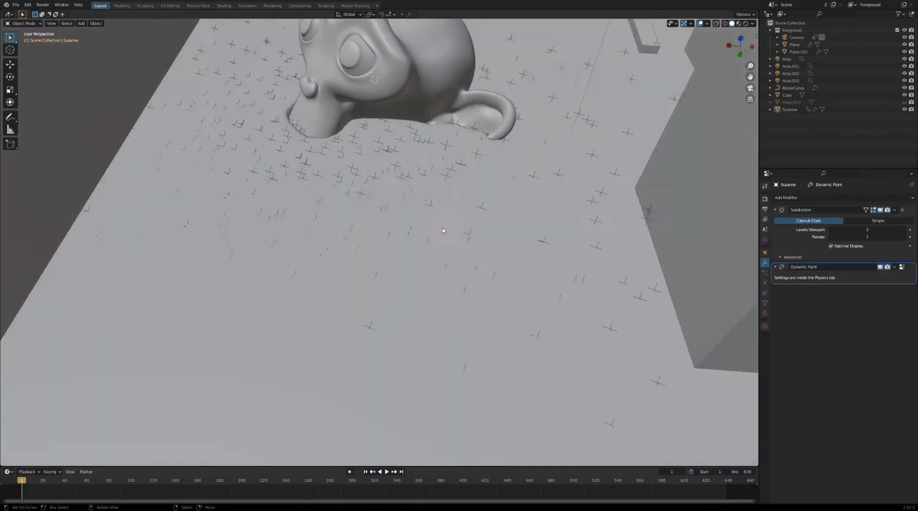
pyautogui.scroll(-8, 489, 233)
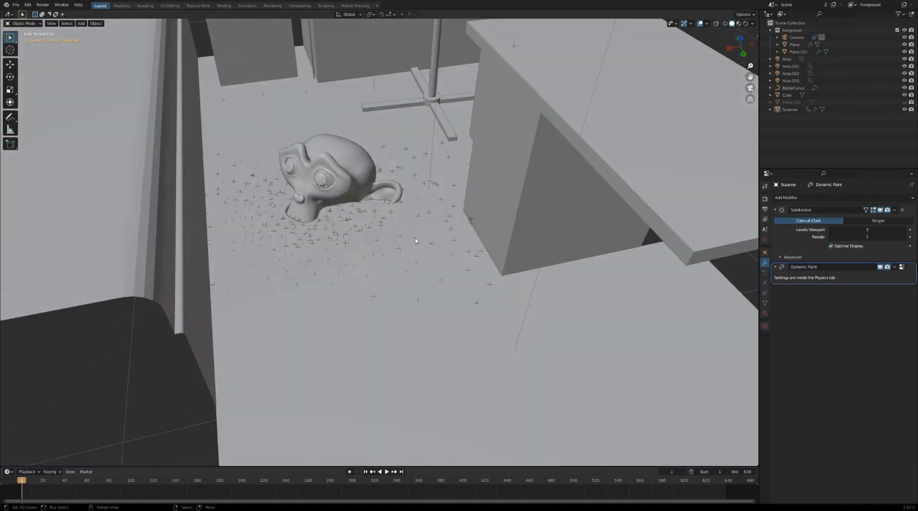
pyautogui.moveTo(417, 218); pyautogui.dragTo(388, 261, button='middle')
pyautogui.scroll(4, 418, 226)
pyautogui.scroll(-4, 388, 261)
pyautogui.click(355, 6)
pyautogui.scroll(-6, 284, 195)
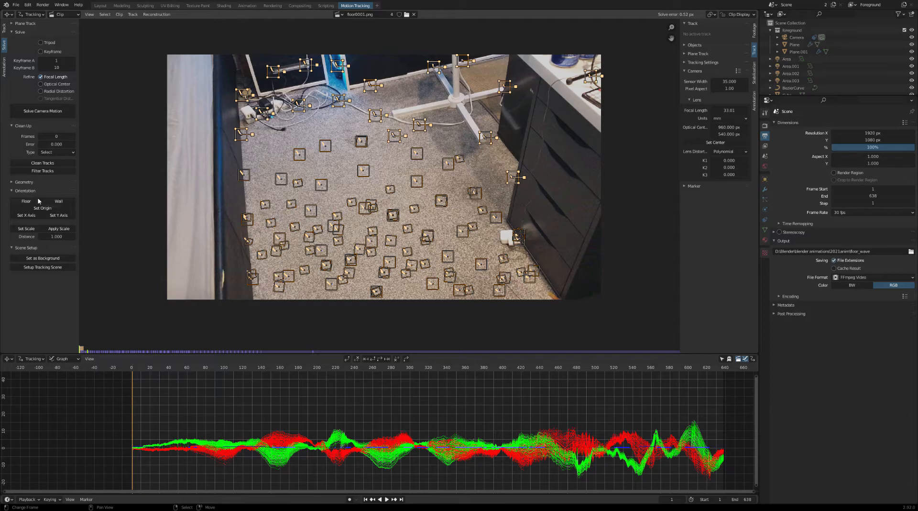
# View the layout scene through the camera in wireframe shading over the footage, and check the tracking workspace's scene setup options.
pyautogui.click(104, 6)
pyautogui.moveTo(400, 163); pyautogui.dragTo(467, 206, button='middle')
pyautogui.press('KP_0')
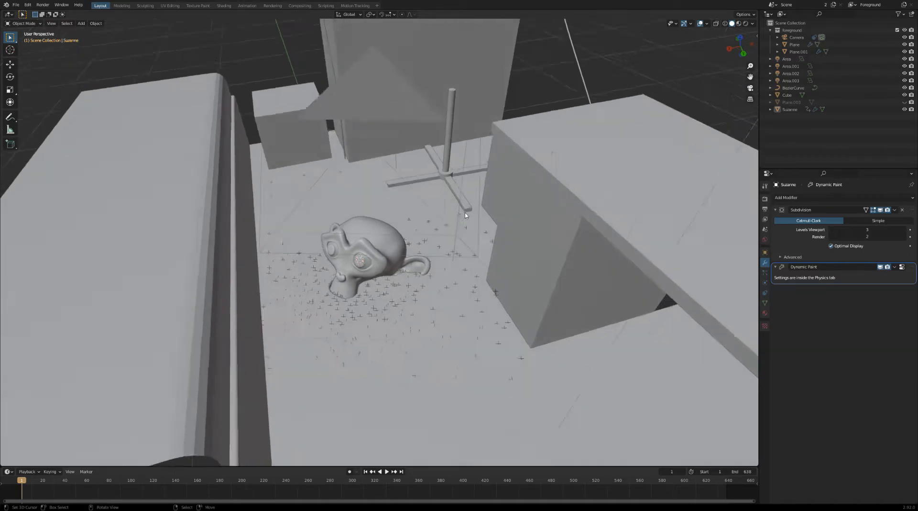
pyautogui.press('z')
pyautogui.click(443, 209)
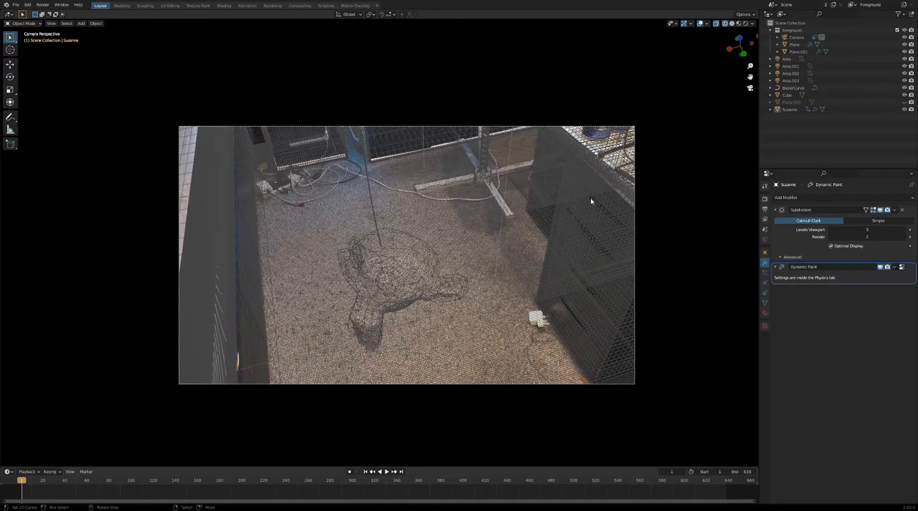
pyautogui.click(352, 6)
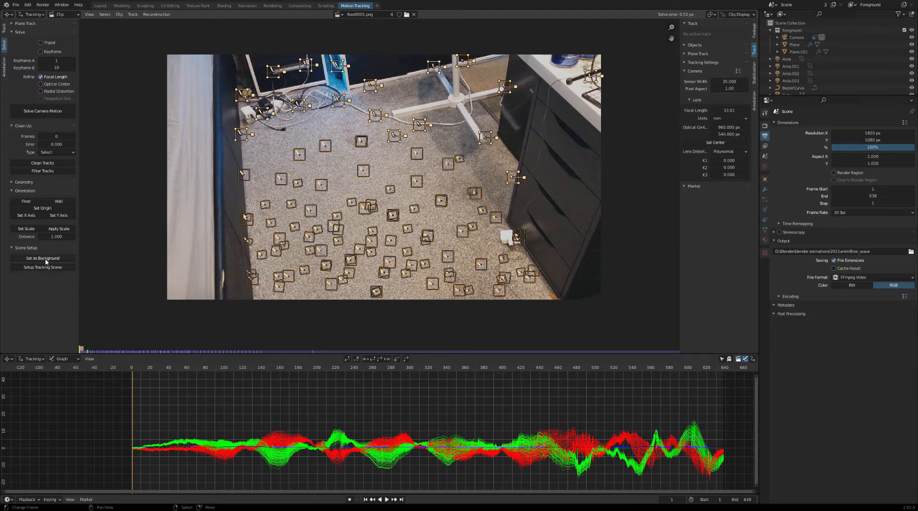
pyautogui.click(101, 5)
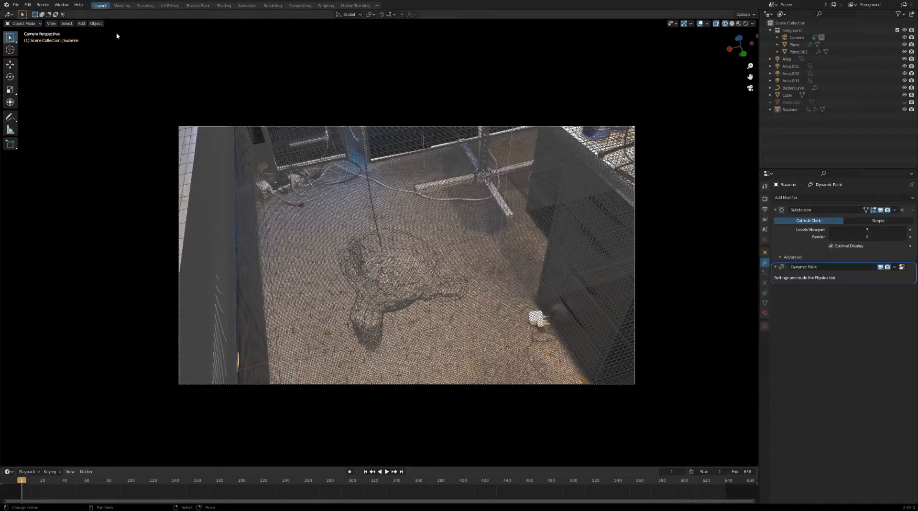
pyautogui.scroll(3, 480, 246)
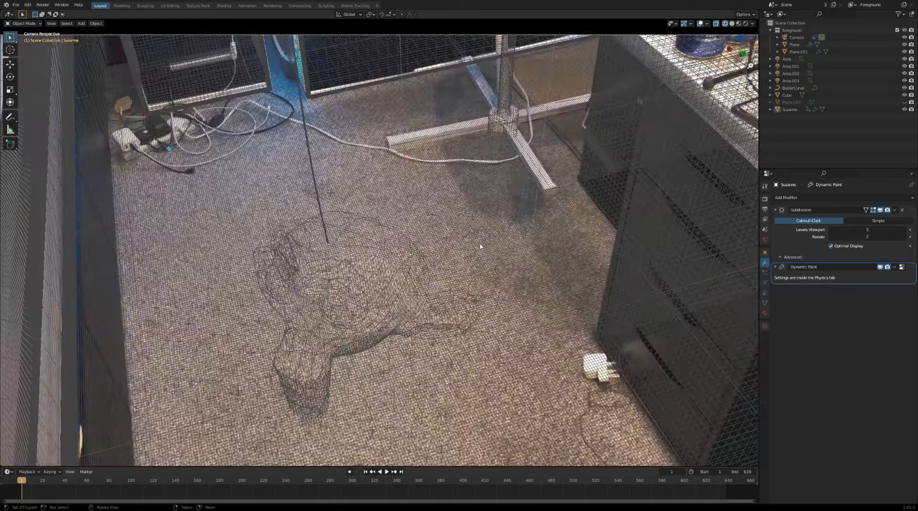
# Select the room furniture mesh and examine how its wireframe lines up with the drawers, cabinets and bed in the footage.
pyautogui.rightClick(647, 227)
pyautogui.keyDown('shift'); pyautogui.moveTo(646, 225); pyautogui.dragTo(502, 196, button='middle'); pyautogui.keyUp('shift')
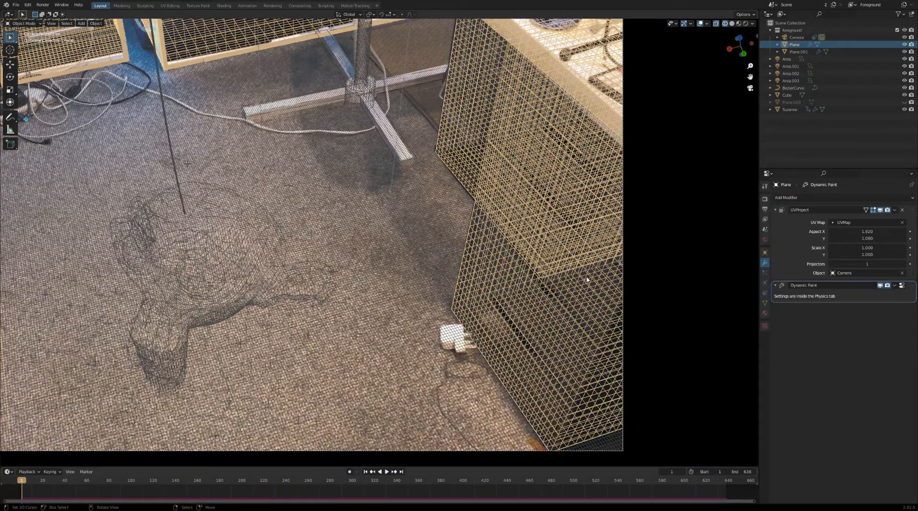
pyautogui.keyDown('shift'); pyautogui.moveTo(587, 279); pyautogui.dragTo(532, 280, button='middle'); pyautogui.keyUp('shift')
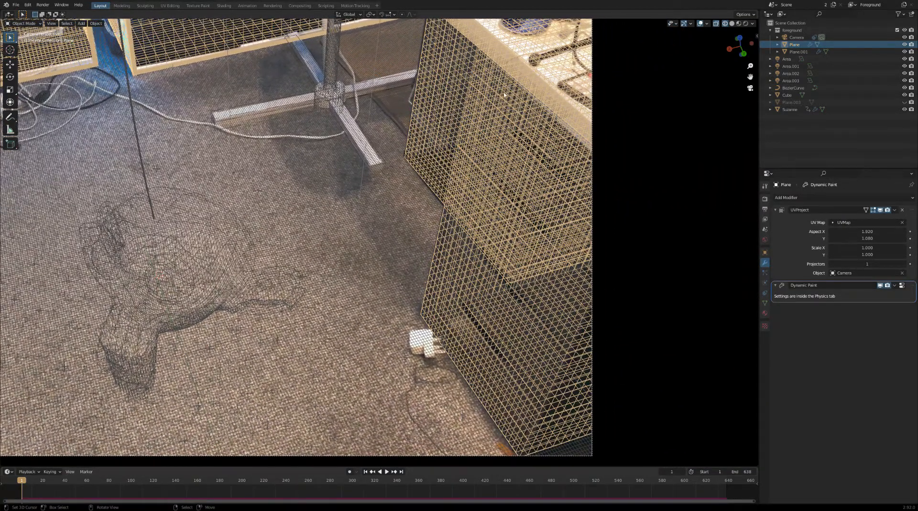
pyautogui.press('Home')
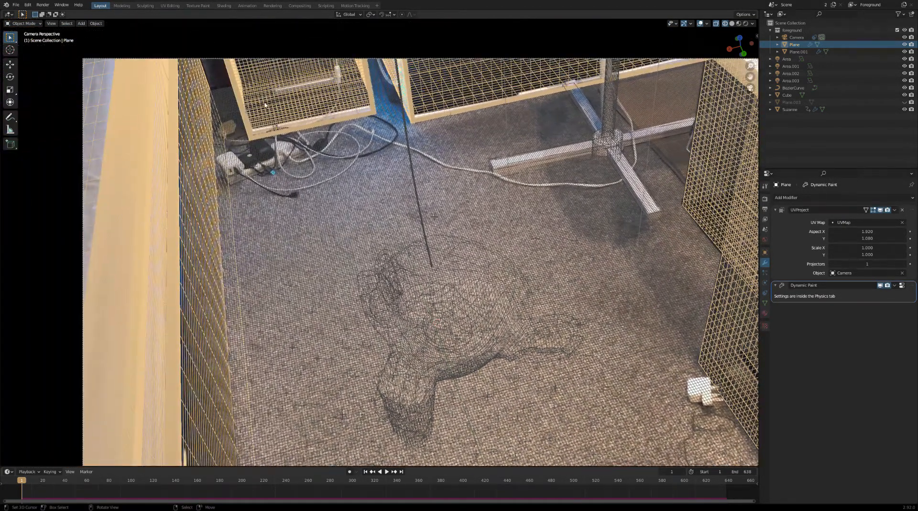
pyautogui.keyDown('shift'); pyautogui.moveTo(228, 111); pyautogui.dragTo(261, 232, button='middle'); pyautogui.keyUp('shift')
pyautogui.scroll(8, 261, 232)
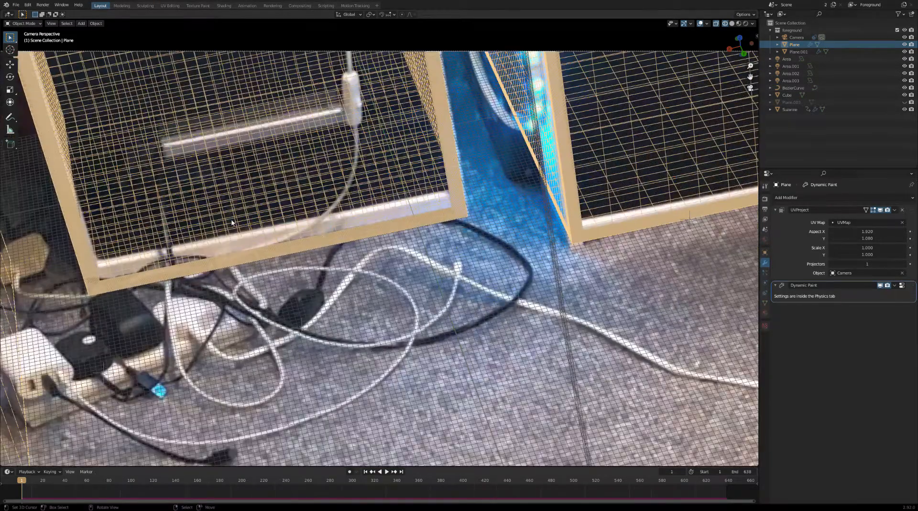
pyautogui.scroll(-6, 474, 194)
pyautogui.keyDown('shift'); pyautogui.moveTo(344, 242); pyautogui.dragTo(356, 195, button='middle'); pyautogui.keyUp('shift')
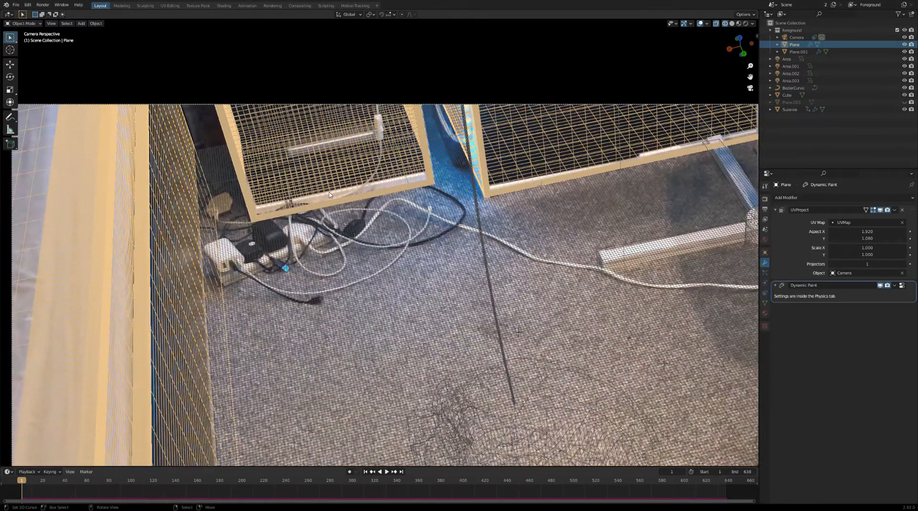
pyautogui.keyDown('shift'); pyautogui.moveTo(488, 317); pyautogui.dragTo(344, 172, button='middle'); pyautogui.keyUp('shift')
pyautogui.scroll(-4, 472, 211)
pyautogui.keyDown('shift'); pyautogui.moveTo(454, 238); pyautogui.dragTo(453, 212, button='middle'); pyautogui.keyUp('shift')
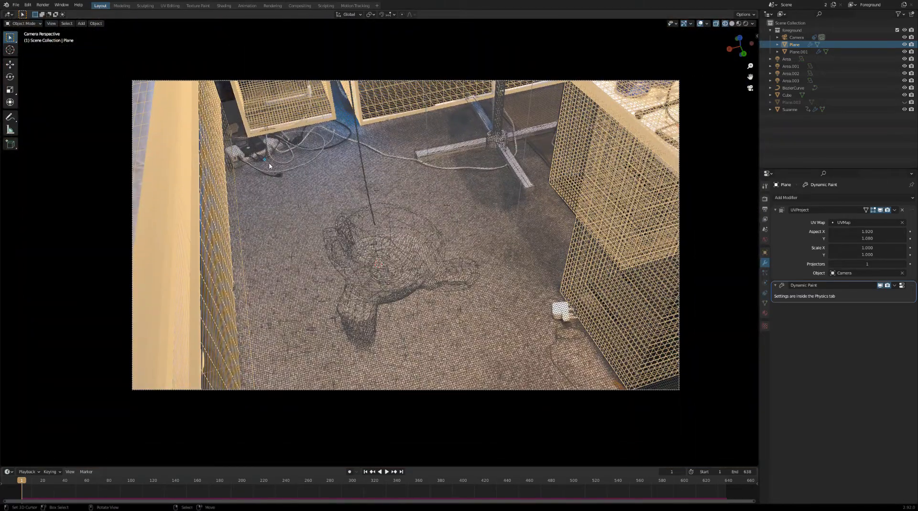
pyautogui.scroll(1, 310, 180)
pyautogui.keyDown('shift'); pyautogui.moveTo(390, 238); pyautogui.dragTo(386, 247, button='middle'); pyautogui.keyUp('shift')
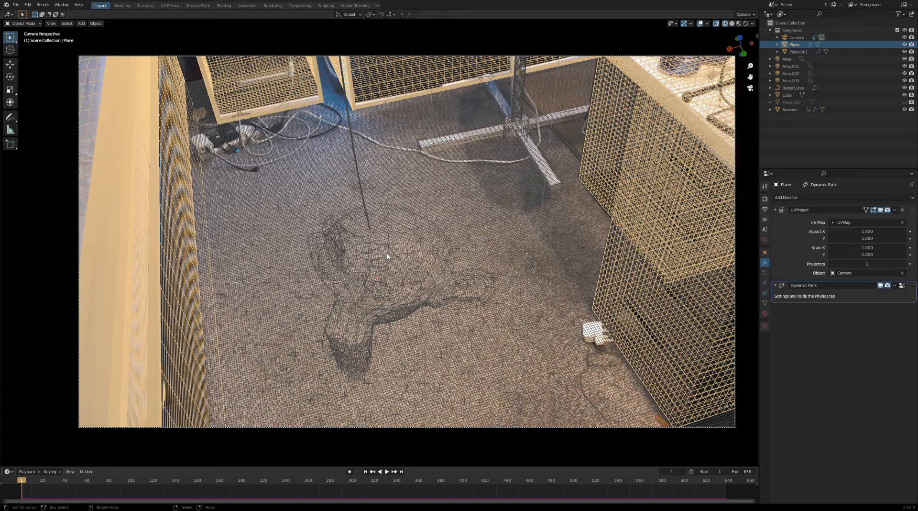
# Leave the camera view and inspect the modelled furniture from several angles in solid shading.
pyautogui.moveTo(413, 261); pyautogui.dragTo(443, 218, button='middle')
pyautogui.press('z')
pyautogui.click(486, 218)
pyautogui.moveTo(345, 240); pyautogui.dragTo(164, 200, button='middle')
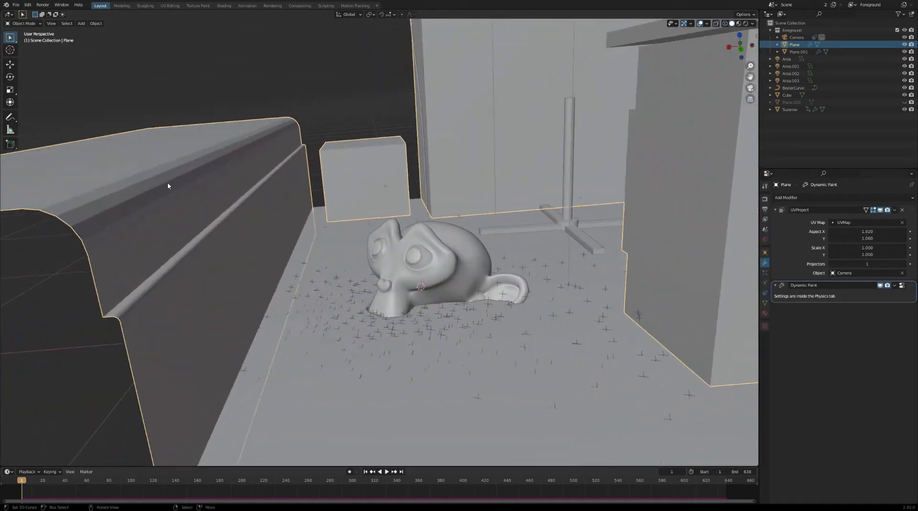
pyautogui.moveTo(281, 180); pyautogui.dragTo(516, 127, button='middle')
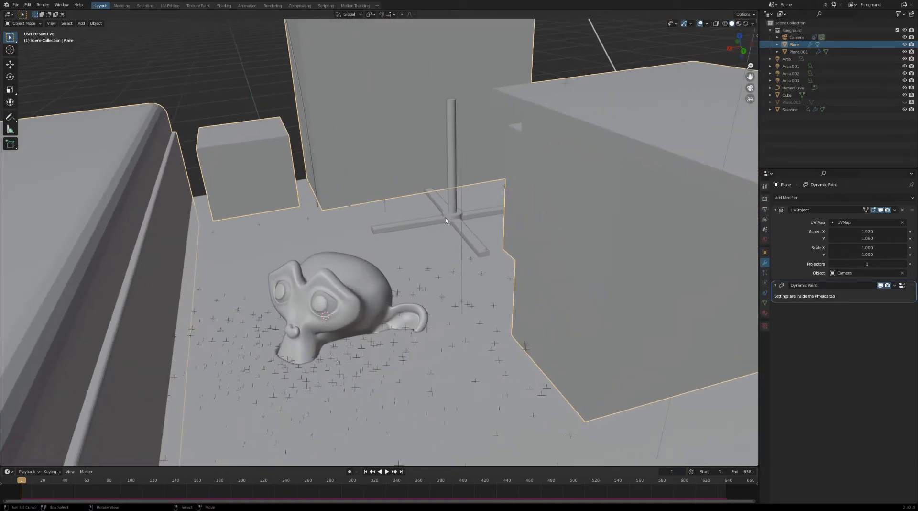
pyautogui.moveTo(358, 157); pyautogui.dragTo(475, 198, button='middle')
pyautogui.keyDown('shift'); pyautogui.moveTo(489, 231); pyautogui.dragTo(472, 199, button='middle'); pyautogui.keyUp('shift')
# Switch the viewport to material preview and view the textured scene through the camera.
pyautogui.press('z')
pyautogui.click(471, 231)
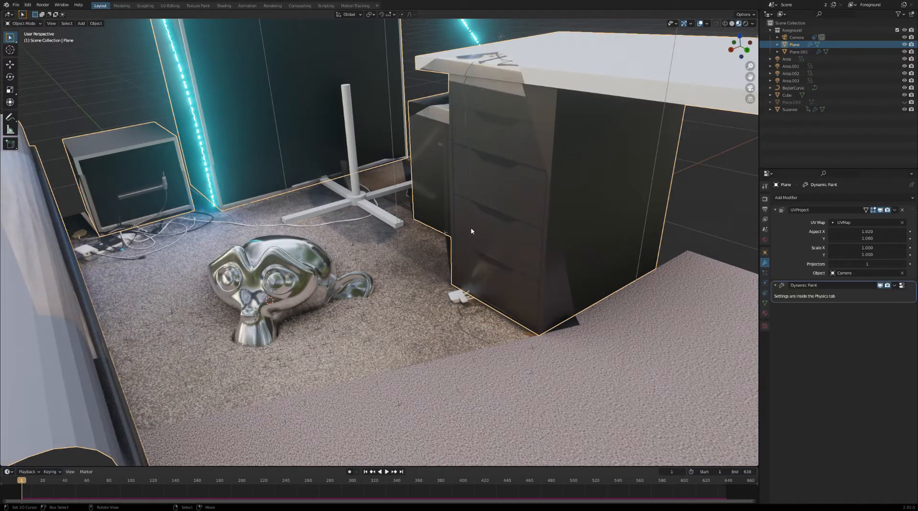
pyautogui.keyDown('shift'); pyautogui.moveTo(413, 109); pyautogui.dragTo(447, 175, button='middle'); pyautogui.keyUp('shift')
pyautogui.scroll(-4, 448, 176)
pyautogui.press('KP_0')
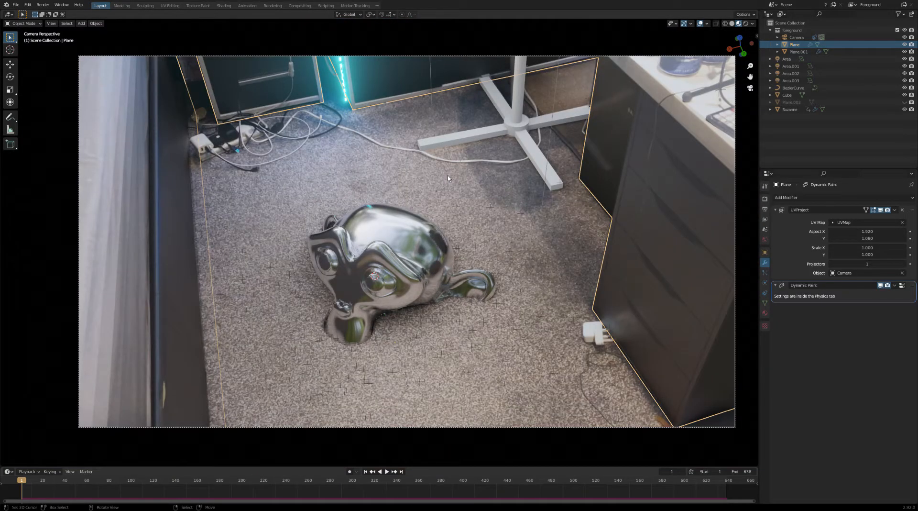
# Deselect everything, inspect the furniture outside the camera view, and select the room furniture mesh with its UVProject modifier.
pyautogui.hotkey('alt', 'a')
pyautogui.moveTo(431, 205); pyautogui.dragTo(451, 164, button='middle')
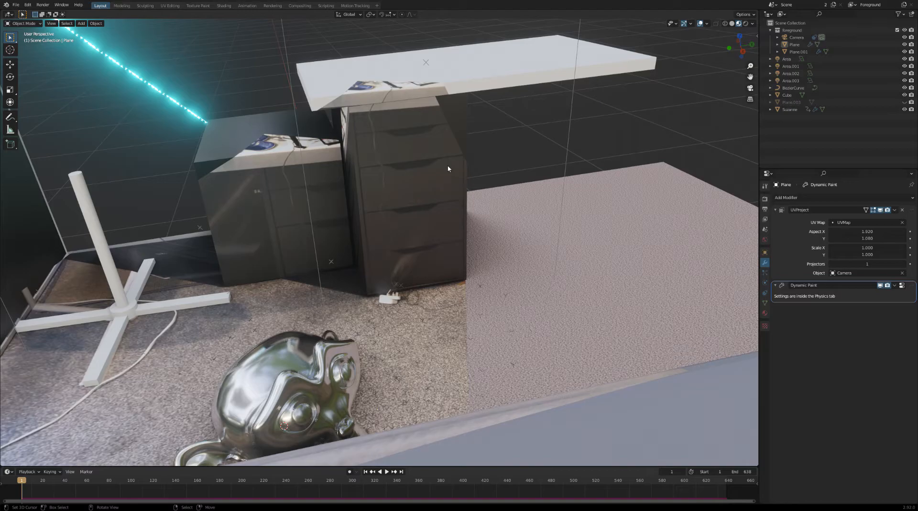
pyautogui.click(448, 169)
pyautogui.moveTo(582, 203); pyautogui.dragTo(506, 246, button='middle')
pyautogui.moveTo(444, 202); pyautogui.dragTo(416, 181, button='middle')
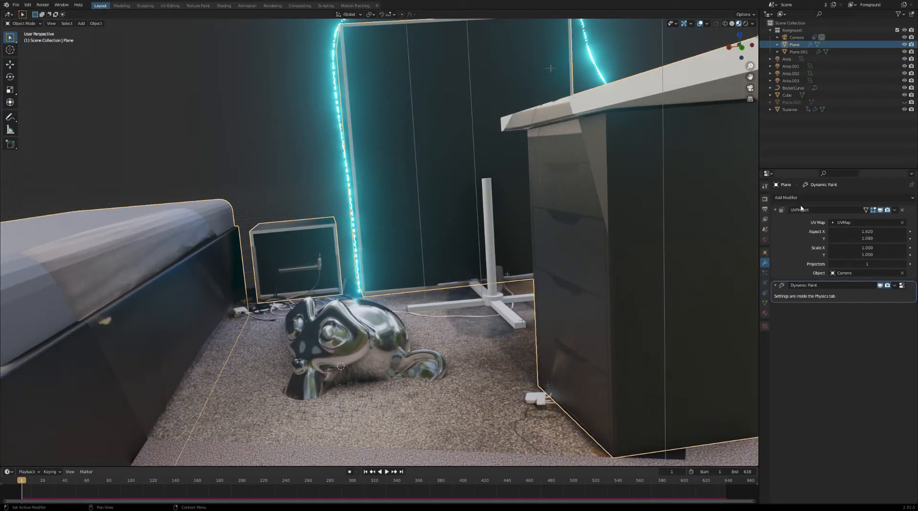
# Examine the footage texture projected onto the bed, wardrobe, drawers and desk from outside the camera's viewpoint.
pyautogui.scroll(-4, 478, 228)
pyautogui.moveTo(479, 228); pyautogui.dragTo(495, 232, button='middle')
pyautogui.moveTo(373, 96); pyautogui.dragTo(486, 201, button='middle')
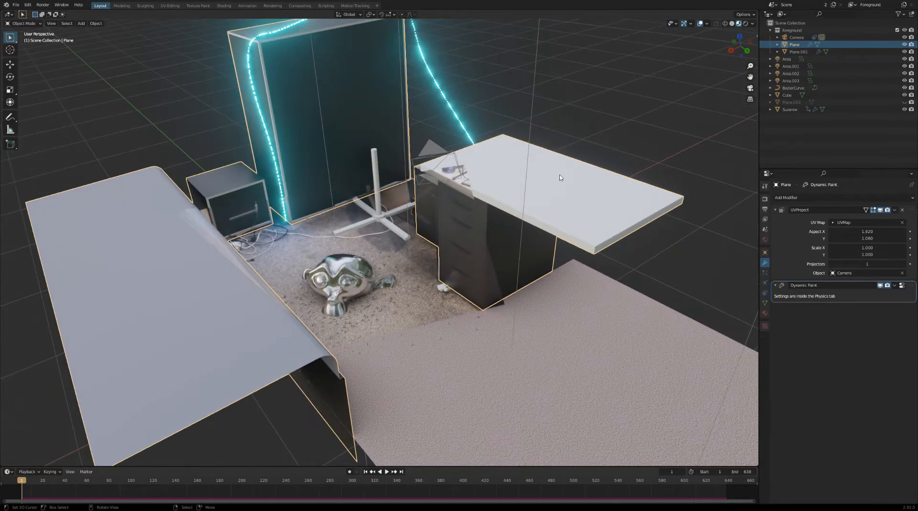
pyautogui.moveTo(460, 234); pyautogui.dragTo(550, 178, button='middle')
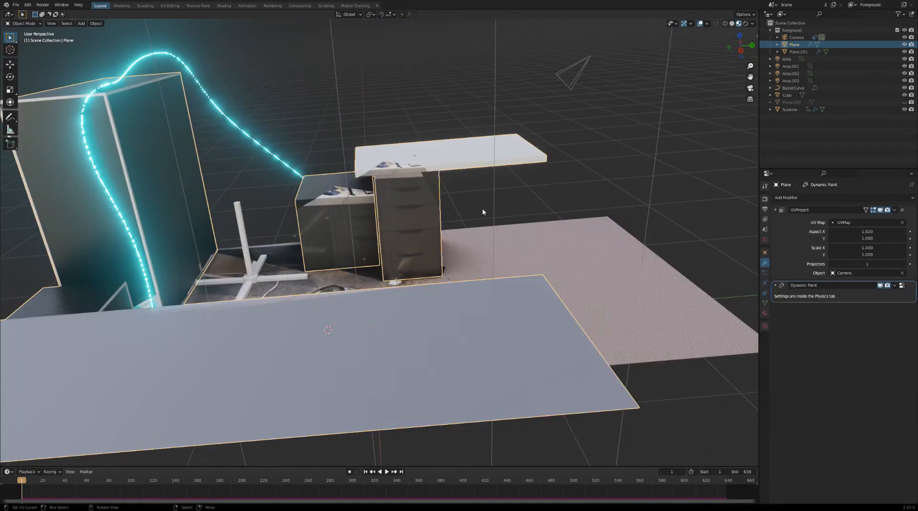
pyautogui.moveTo(482, 212); pyautogui.dragTo(482, 213, button='middle')
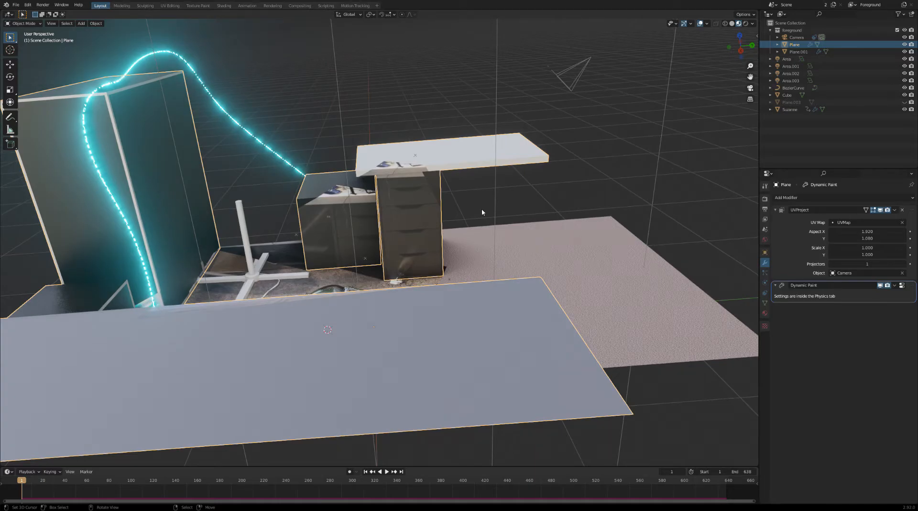
pyautogui.moveTo(495, 167); pyautogui.dragTo(595, 251, button='middle')
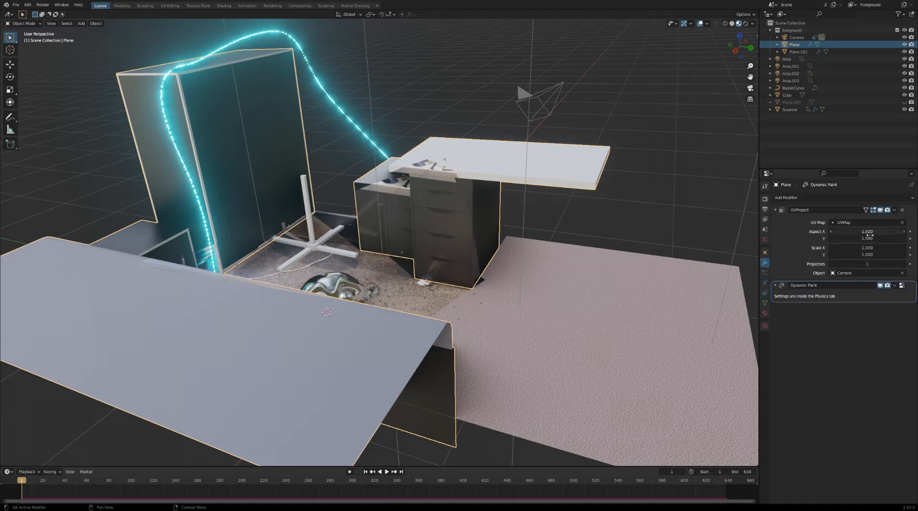
# Examine the footage projection on the bed's side panel and mattress edge, including where the projected area ends.
pyautogui.moveTo(478, 200); pyautogui.dragTo(535, 235, button='middle')
pyautogui.scroll(3, 460, 264)
pyautogui.scroll(4, 461, 263)
pyautogui.scroll(3, 565, 211)
pyautogui.scroll(-3, 530, 298)
pyautogui.keyDown('shift'); pyautogui.moveTo(529, 298); pyautogui.dragTo(437, 237, button='middle'); pyautogui.keyUp('shift')
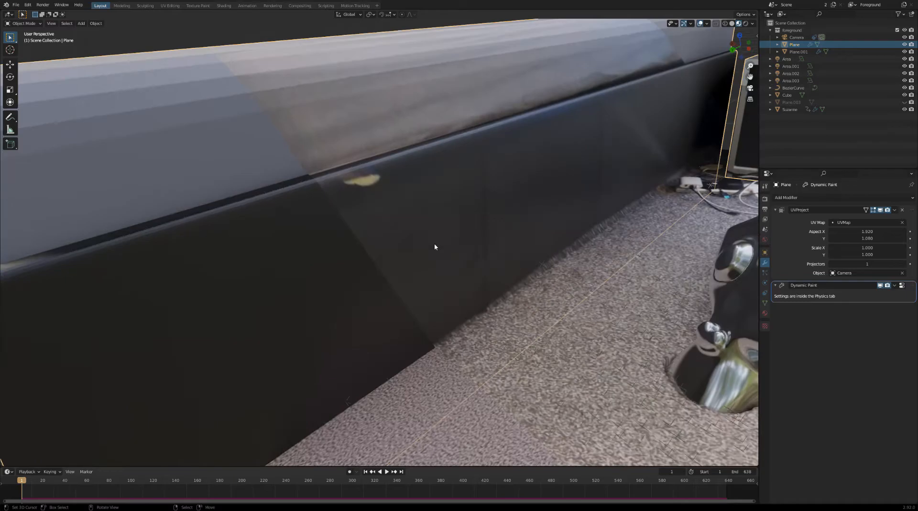
pyautogui.moveTo(326, 253); pyautogui.dragTo(415, 263, button='middle')
pyautogui.scroll(-3, 494, 263)
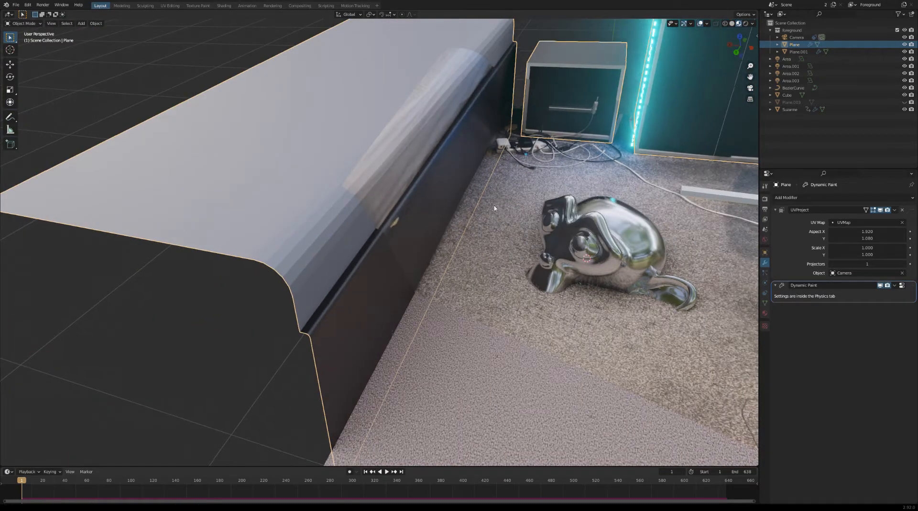
pyautogui.keyDown('shift'); pyautogui.moveTo(495, 207); pyautogui.dragTo(447, 240, button='middle'); pyautogui.keyUp('shift')
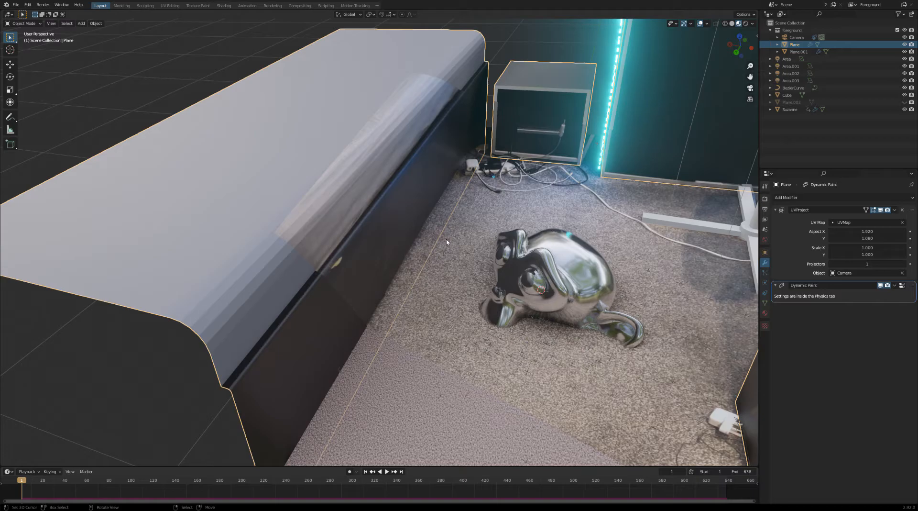
# Inspect the border between the projected footage and the plain carpet texture, and the drawer unit's projected front.
pyautogui.moveTo(432, 266); pyautogui.dragTo(386, 230, button='middle')
pyautogui.scroll(4, 387, 231)
pyautogui.moveTo(278, 223); pyautogui.dragTo(359, 200, button='middle')
pyautogui.scroll(6, 408, 315)
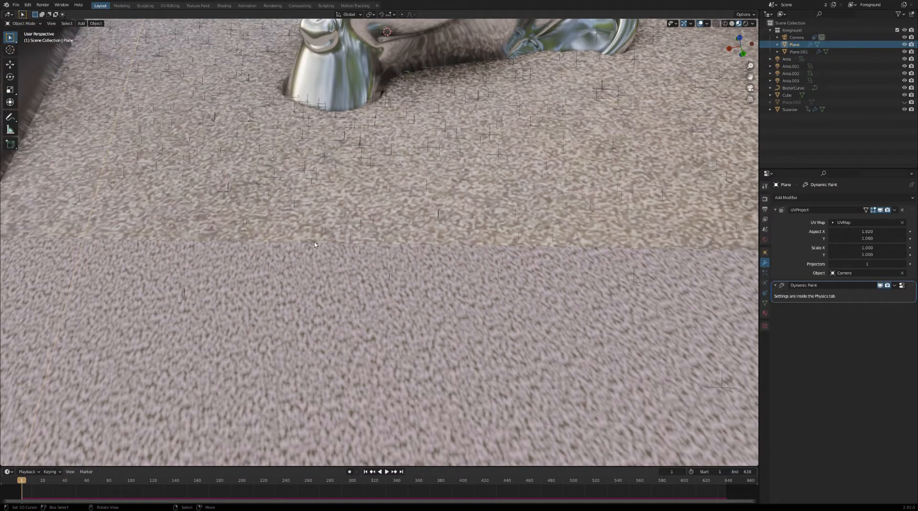
pyautogui.scroll(-5, 478, 261)
pyautogui.moveTo(492, 263); pyautogui.dragTo(308, 329, button='middle')
pyautogui.moveTo(340, 285); pyautogui.dragTo(381, 283, button='middle')
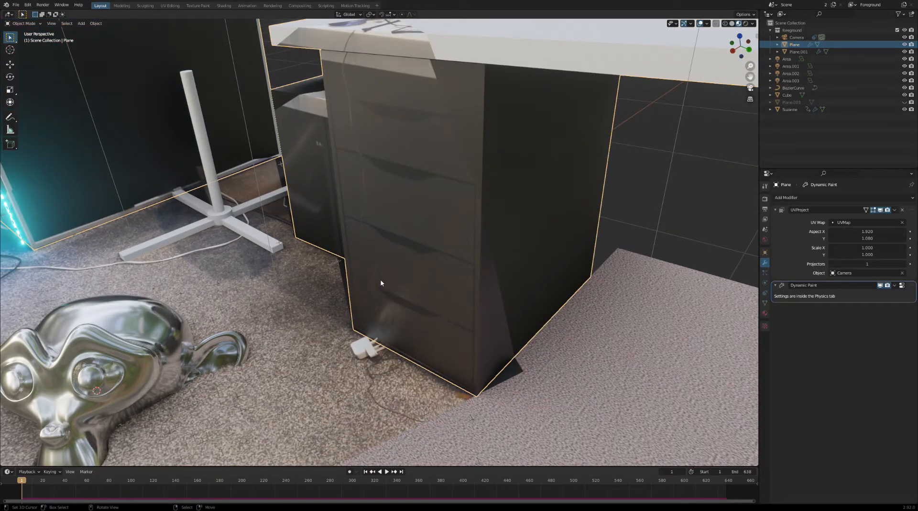
# Examine the wardrobe and the glowing light strip running around it from several angles.
pyautogui.scroll(-5, 338, 256)
pyautogui.keyDown('shift'); pyautogui.moveTo(293, 248); pyautogui.dragTo(527, 349, button='middle'); pyautogui.keyUp('shift')
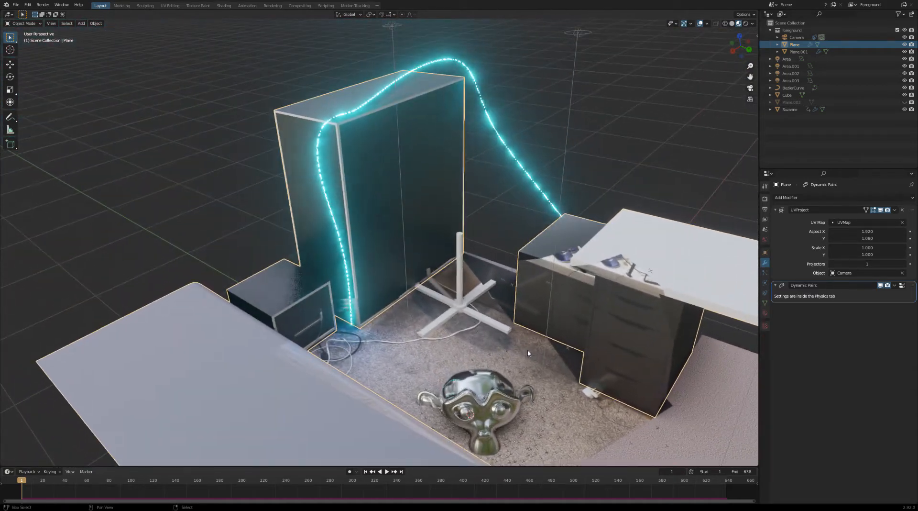
pyautogui.scroll(3, 508, 342)
pyautogui.scroll(1, 508, 342)
pyautogui.keyDown('shift'); pyautogui.moveTo(346, 160); pyautogui.dragTo(490, 371, button='middle'); pyautogui.keyUp('shift')
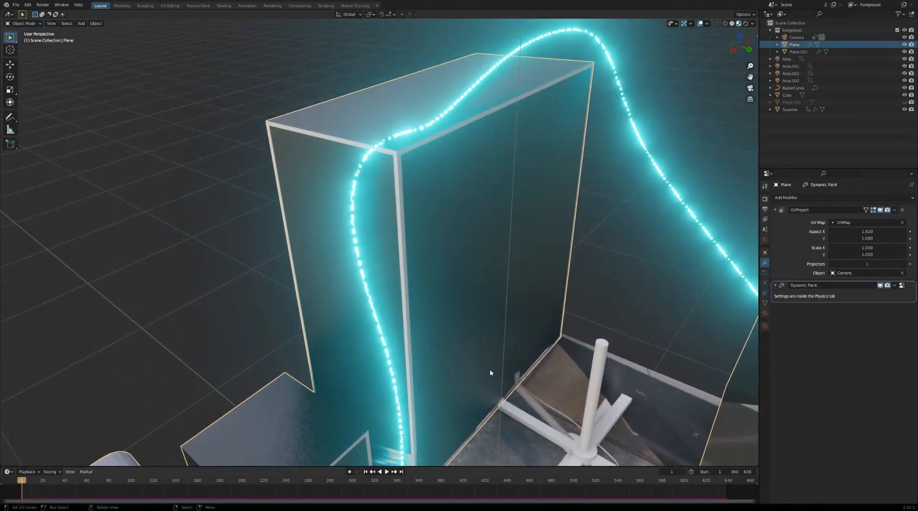
pyautogui.scroll(5, 452, 165)
pyautogui.moveTo(466, 239); pyautogui.dragTo(444, 225, button='middle')
pyautogui.scroll(-6, 523, 213)
pyautogui.keyDown('shift'); pyautogui.moveTo(569, 291); pyautogui.dragTo(460, 210, button='middle'); pyautogui.keyUp('shift')
pyautogui.keyDown('shift'); pyautogui.moveTo(319, 162); pyautogui.dragTo(349, 186, button='middle'); pyautogui.keyUp('shift')
pyautogui.moveTo(290, 239); pyautogui.dragTo(374, 213, button='middle')
pyautogui.scroll(4, 374, 213)
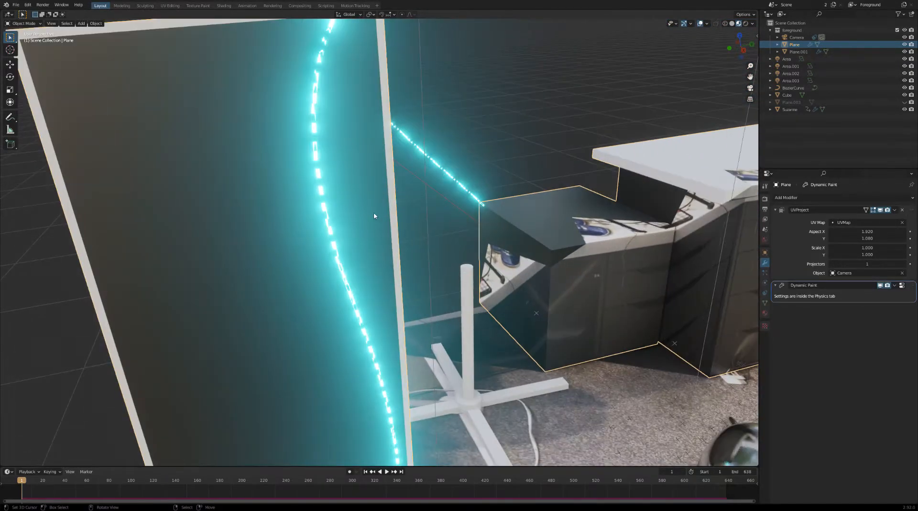
# Select the glowing light strip curve and inspect its light segments and glow against the wardrobe.
pyautogui.click(446, 173)
pyautogui.moveTo(454, 276); pyautogui.dragTo(381, 268, button='middle')
pyautogui.scroll(3, 362, 274)
pyautogui.moveTo(323, 260); pyautogui.dragTo(349, 264, button='middle')
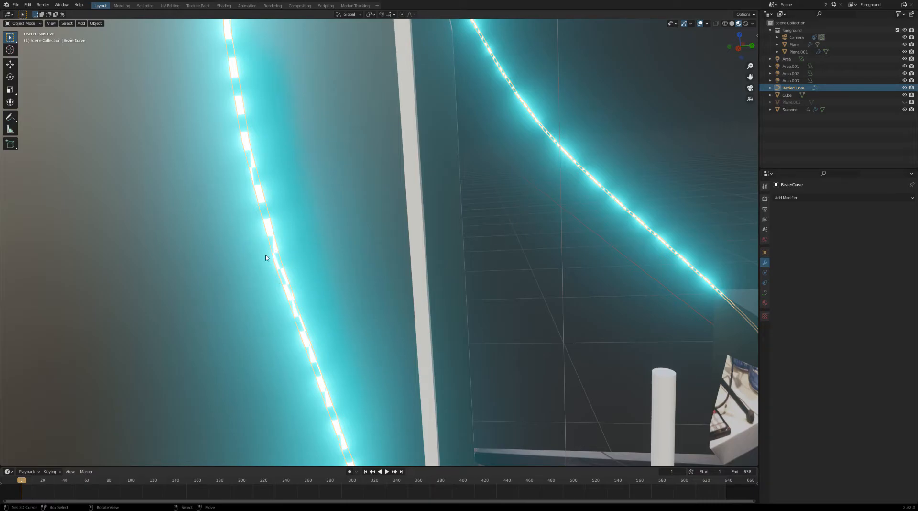
pyautogui.moveTo(521, 279); pyautogui.dragTo(462, 294, button='middle')
pyautogui.scroll(-10, 443, 278)
pyautogui.scroll(6, 462, 295)
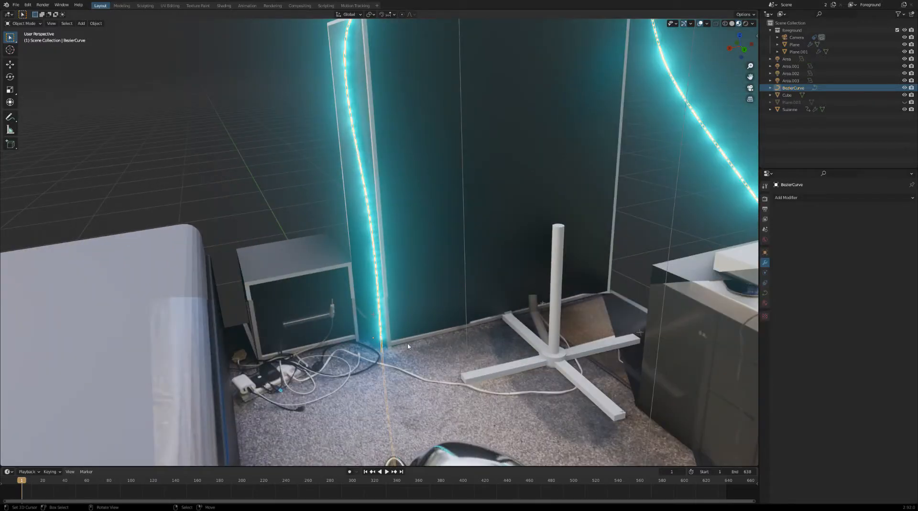
# Go to frame 90 to inspect the light strip's colour on the bedside cabinet and carpet, and return to frame 1.
pyautogui.click(120, 491)
pyautogui.moveTo(409, 377); pyautogui.dragTo(459, 283, button='middle')
pyautogui.scroll(4, 459, 283)
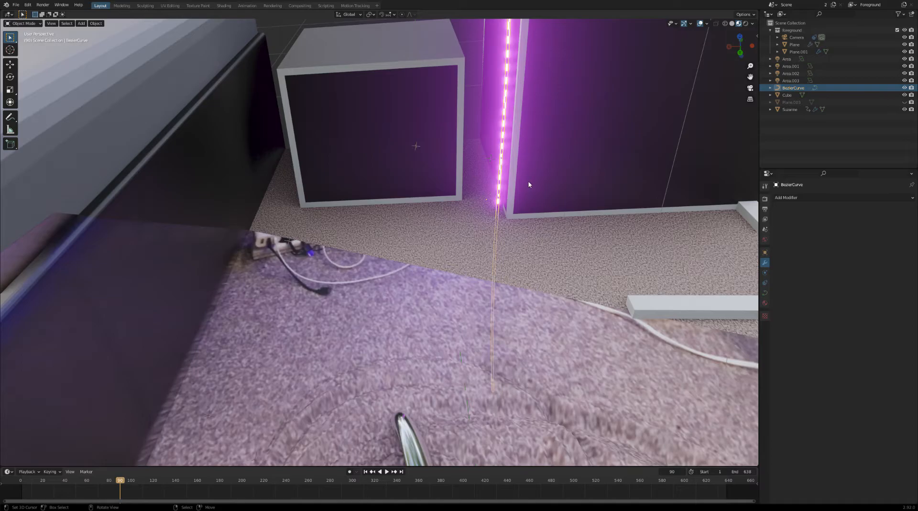
pyautogui.click(365, 472)
# Frame the monkey head on the carpet and play the animation up to frame 59.
pyautogui.scroll(-5, 454, 267)
pyautogui.moveTo(454, 267); pyautogui.dragTo(450, 348, button='middle')
pyautogui.scroll(6, 409, 293)
pyautogui.scroll(-7, 356, 284)
pyautogui.scroll(4, 451, 348)
pyautogui.scroll(2, 451, 348)
pyautogui.press('space')
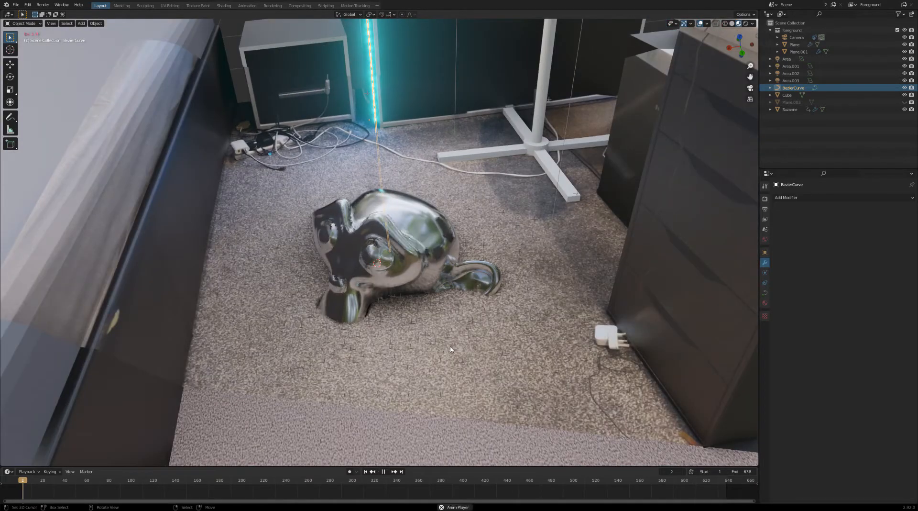
pyautogui.press('space')
pyautogui.moveTo(451, 349); pyautogui.dragTo(452, 291, button='middle')
# Select the carpet mesh and review its Dynamic Paint canvas physics settings alongside the ripples around the monkey head.
pyautogui.click(467, 322)
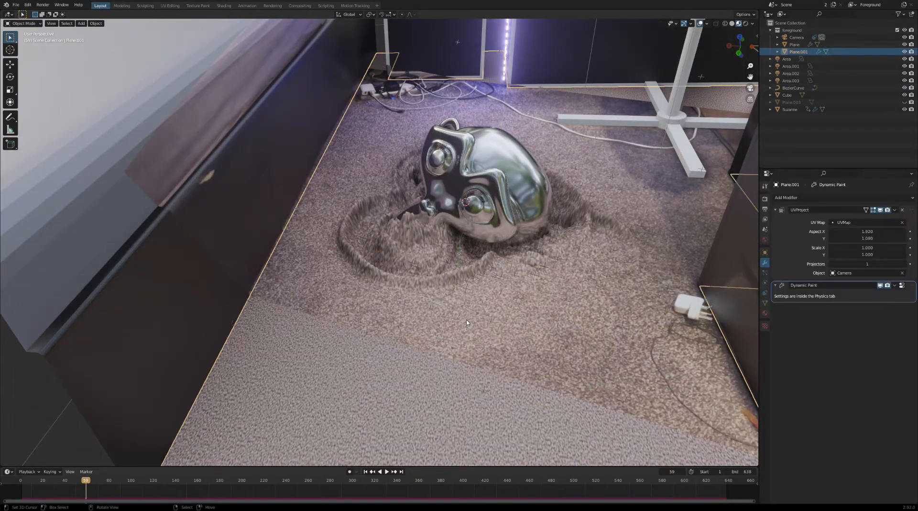
pyautogui.scroll(-4, 547, 296)
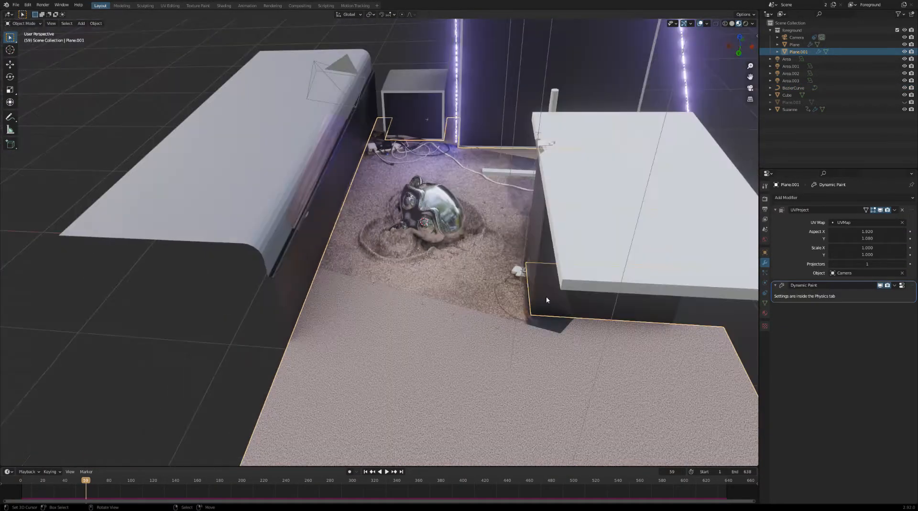
pyautogui.click(765, 283)
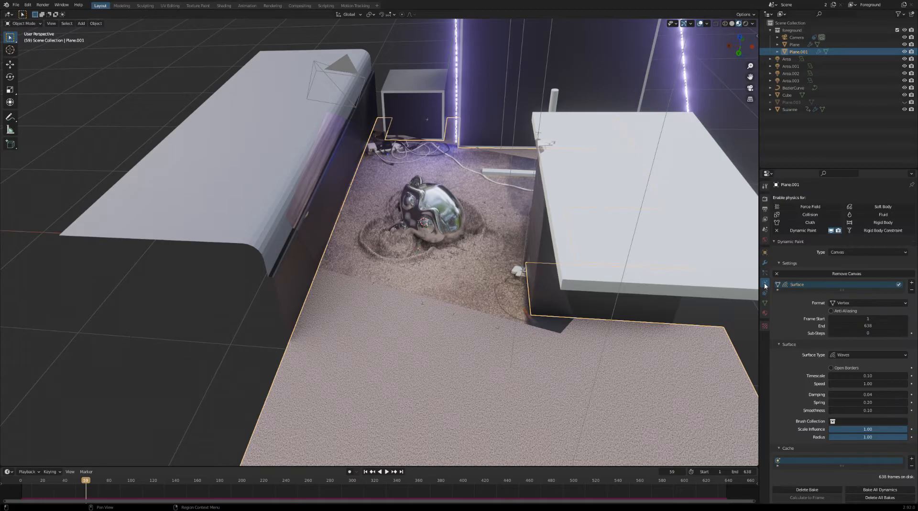
pyautogui.scroll(-5, 507, 262)
pyautogui.scroll(7, 511, 235)
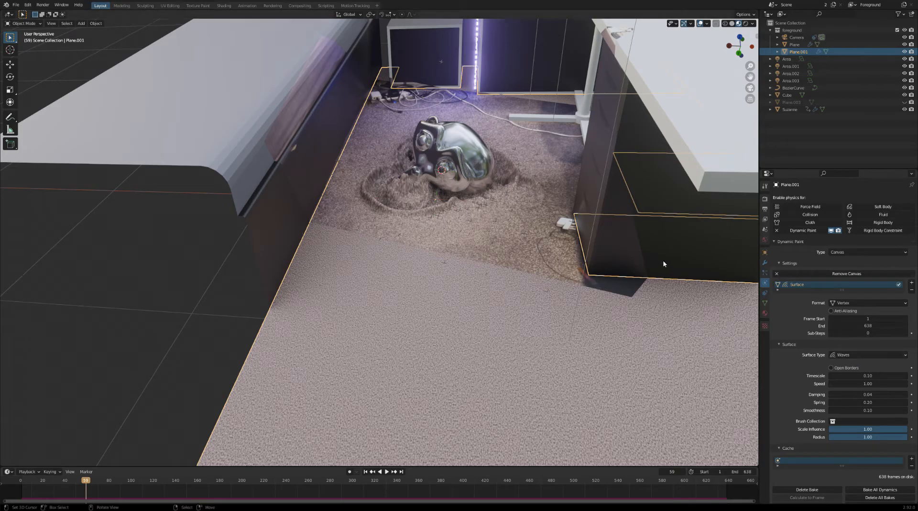
pyautogui.keyDown('shift'); pyautogui.moveTo(630, 250); pyautogui.dragTo(592, 248, button='middle'); pyautogui.keyUp('shift')
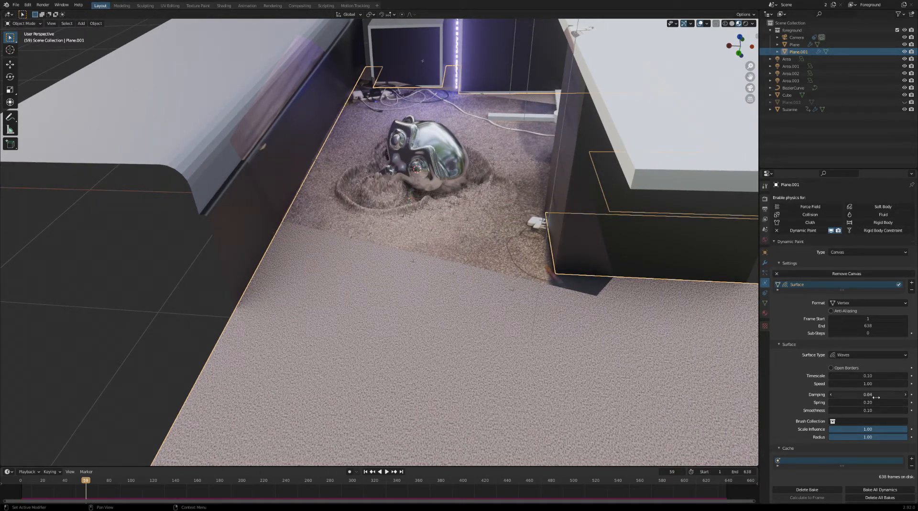
pyautogui.keyDown('shift'); pyautogui.moveTo(454, 220); pyautogui.dragTo(476, 232, button='middle'); pyautogui.keyUp('shift')
pyautogui.scroll(4, 474, 355)
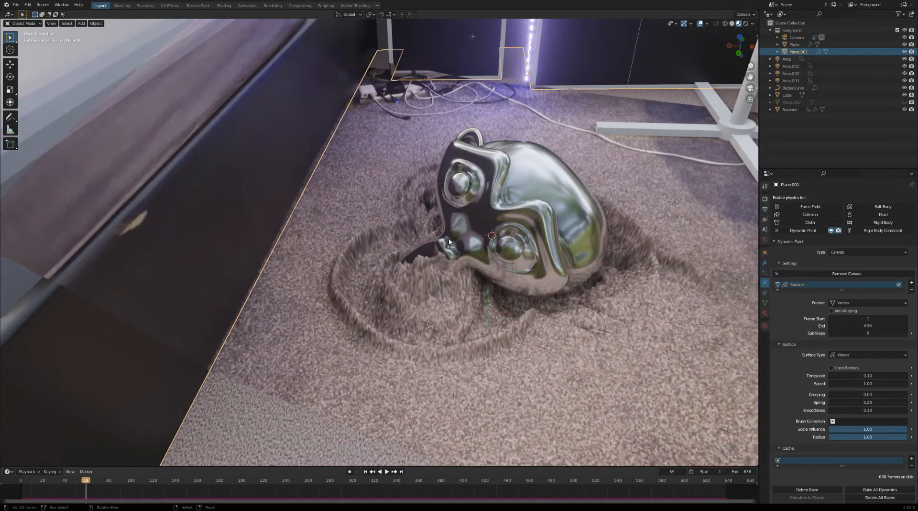
# Select the monkey head and review its Dynamic Paint brush physics settings.
pyautogui.click(512, 183)
pyautogui.moveTo(509, 214)
pyautogui.mouseDown(button='middle')
pyautogui.moveTo(492, 217)
pyautogui.moveTo(516, 213)
pyautogui.mouseUp(button='middle')
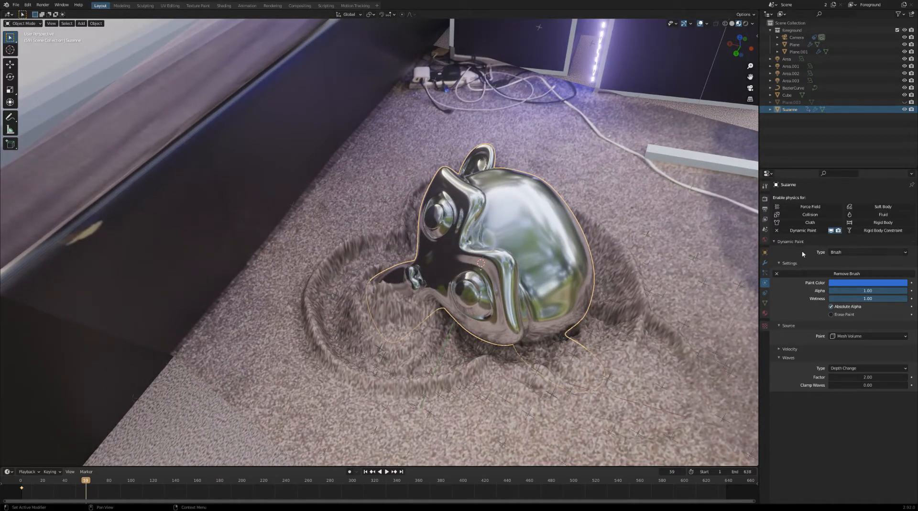
pyautogui.click(741, 338)
# Examine the carpet ripples close to the monkey head while playing the animation up to frame 161.
pyautogui.moveTo(316, 322); pyautogui.dragTo(345, 290, button='middle')
pyautogui.scroll(3, 253, 224)
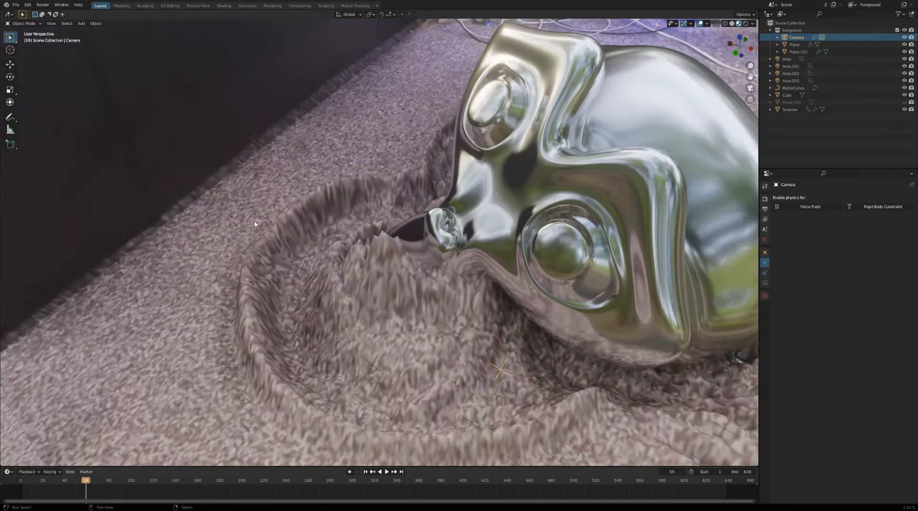
pyautogui.keyDown('shift'); pyautogui.moveTo(253, 224); pyautogui.dragTo(404, 261, button='middle'); pyautogui.keyUp('shift')
pyautogui.press('space')
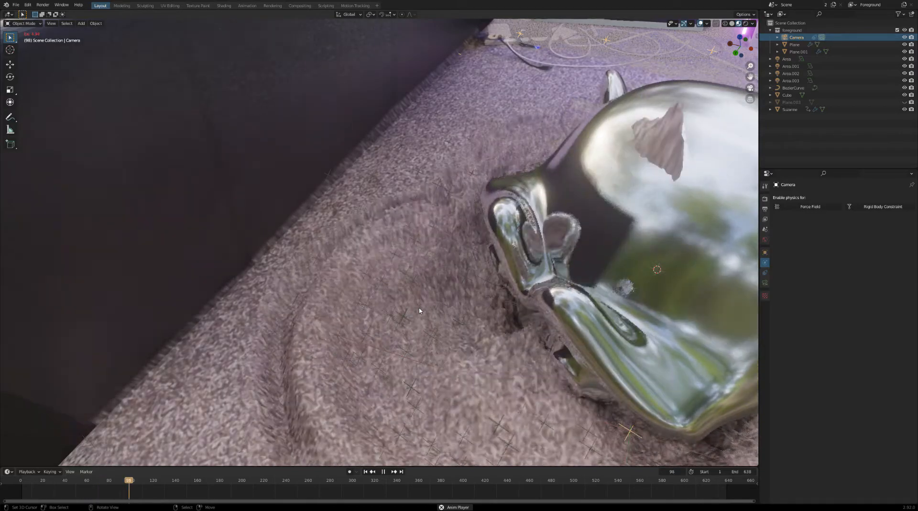
pyautogui.moveTo(419, 310); pyautogui.dragTo(471, 165, button='middle')
pyautogui.press('space')
# Inspect the room from beneath the floor, checking how the carpet extends under the bed, wardrobe and drawers.
pyautogui.moveTo(291, 318); pyautogui.dragTo(447, 142, button='middle')
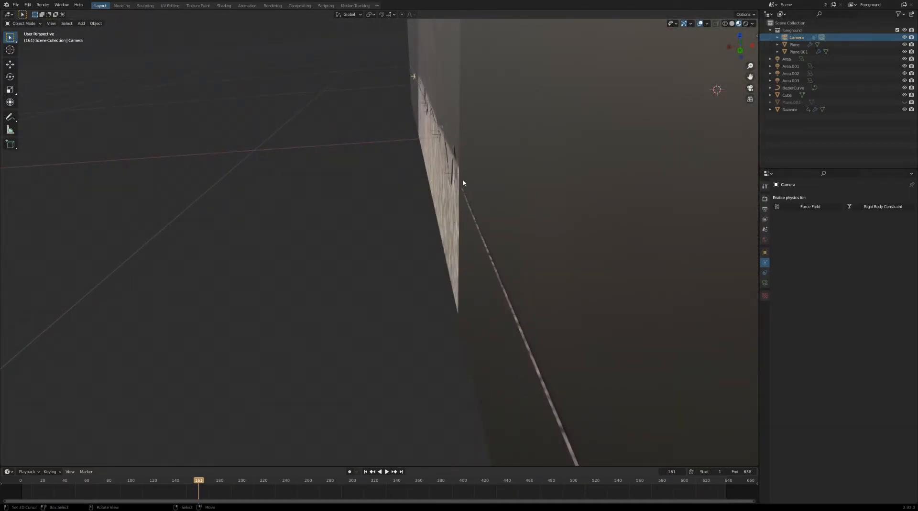
pyautogui.moveTo(463, 220); pyautogui.dragTo(469, 240, button='middle')
pyautogui.moveTo(523, 214); pyautogui.dragTo(407, 80, button='middle')
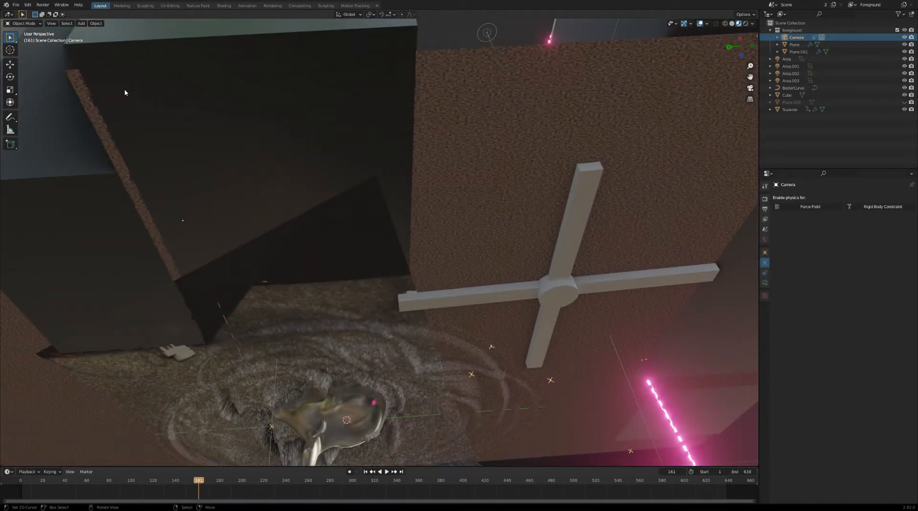
pyautogui.moveTo(678, 192); pyautogui.dragTo(428, 169, button='middle')
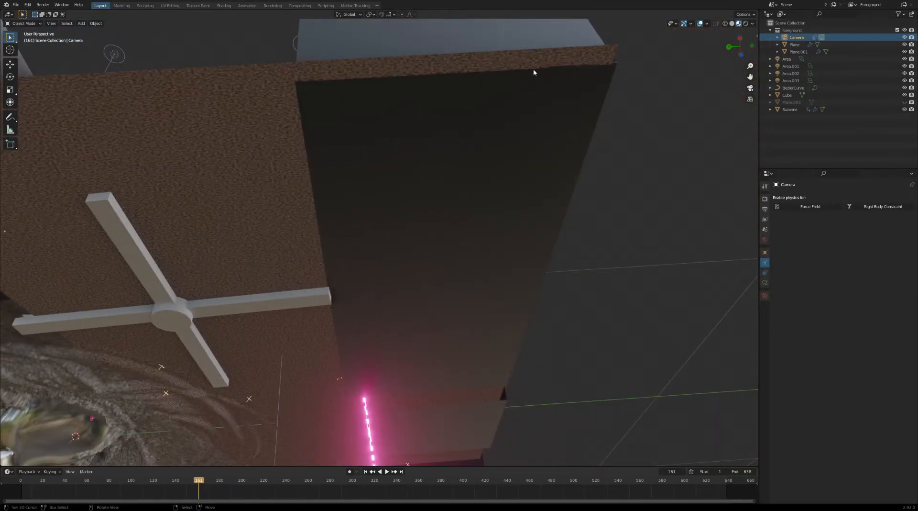
pyautogui.moveTo(408, 138); pyautogui.dragTo(478, 167, button='middle')
# Frame the carpet edge between the dark cabinets and the stand's base, and continue the animation to frame 245.
pyautogui.keyDown('shift'); pyautogui.moveTo(631, 185); pyautogui.dragTo(437, 220, button='middle'); pyautogui.keyUp('shift')
pyautogui.scroll(3, 434, 240)
pyautogui.press('space')
pyautogui.press('space')
pyautogui.press('space')
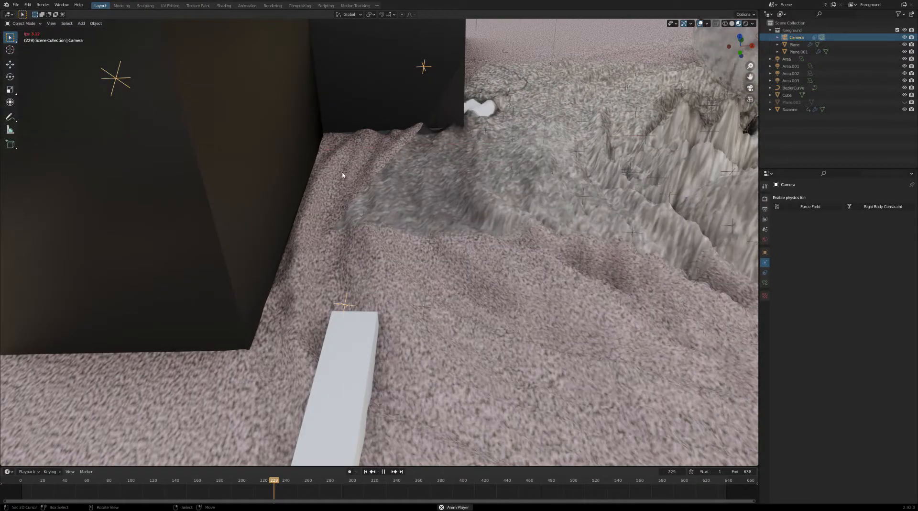
# Inspect at close range how the carpet waves meet the bed's side panel.
pyautogui.moveTo(497, 195); pyautogui.dragTo(392, 224, button='middle')
pyautogui.scroll(-5, 336, 187)
pyautogui.scroll(5, 392, 224)
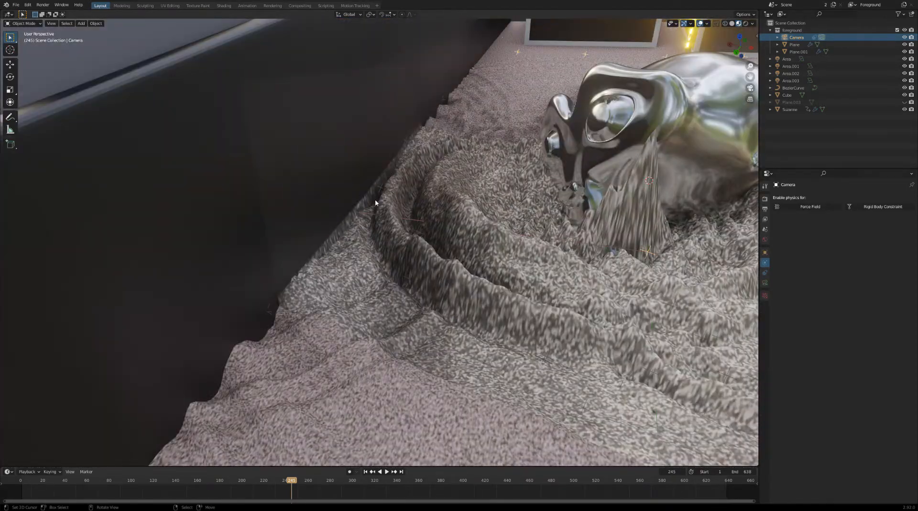
pyautogui.scroll(4, 376, 204)
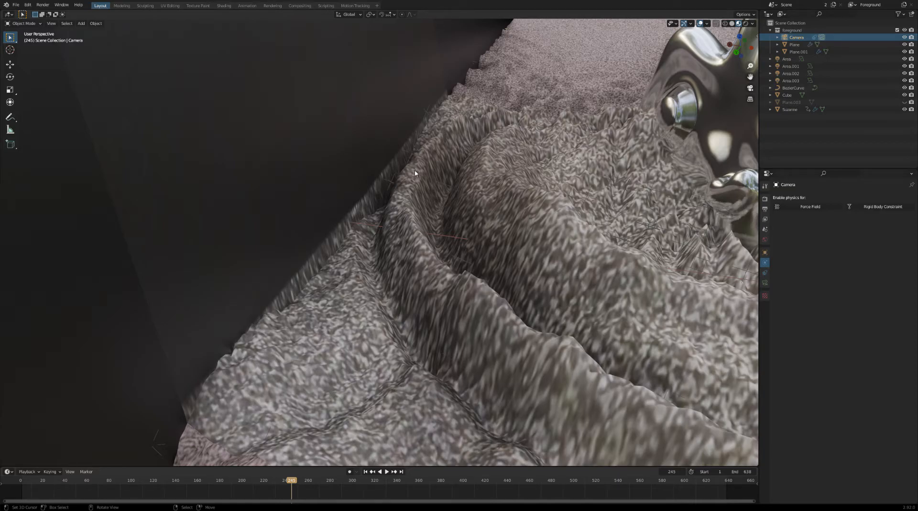
pyautogui.moveTo(351, 198); pyautogui.dragTo(407, 144, button='middle')
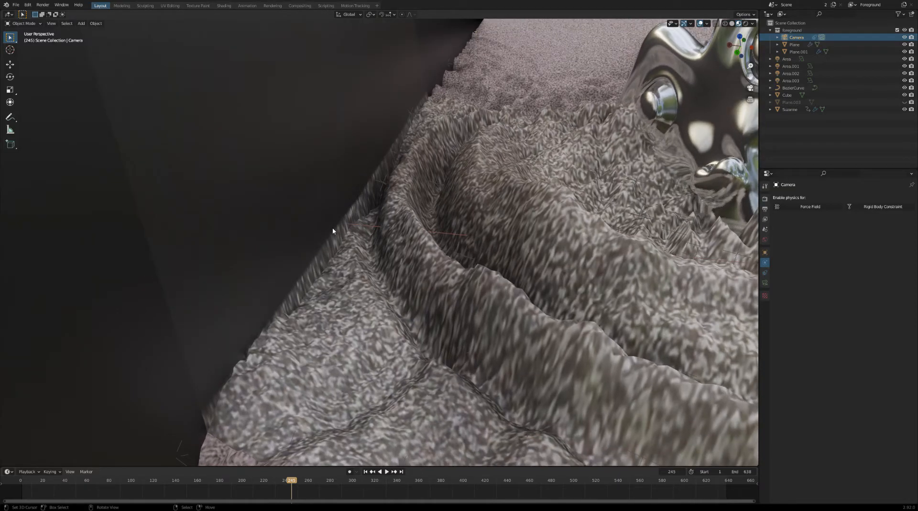
pyautogui.scroll(-5, 343, 207)
pyautogui.moveTo(361, 163); pyautogui.dragTo(460, 278, button='middle')
# Continue the animation to frame 280 and view the carpet waves around the whole monkey head.
pyautogui.press('space')
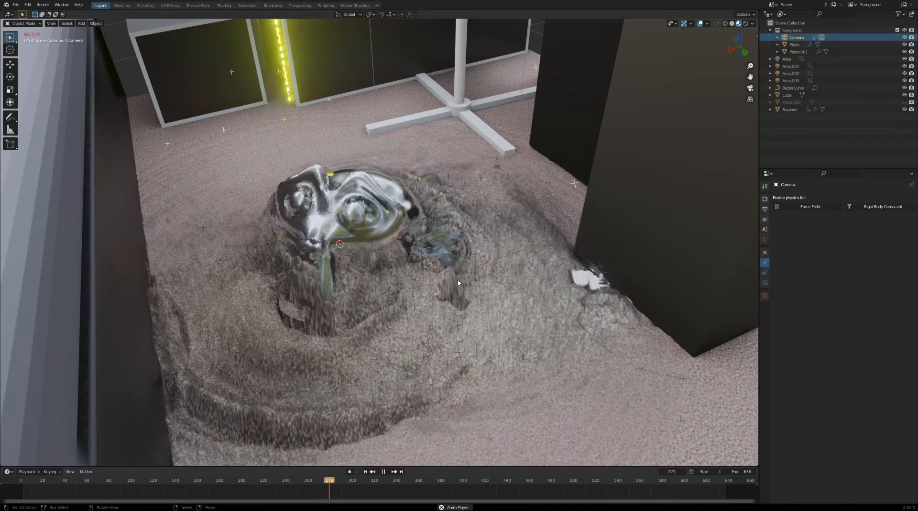
pyautogui.press('space')
pyautogui.moveTo(452, 294); pyautogui.dragTo(375, 294, button='middle')
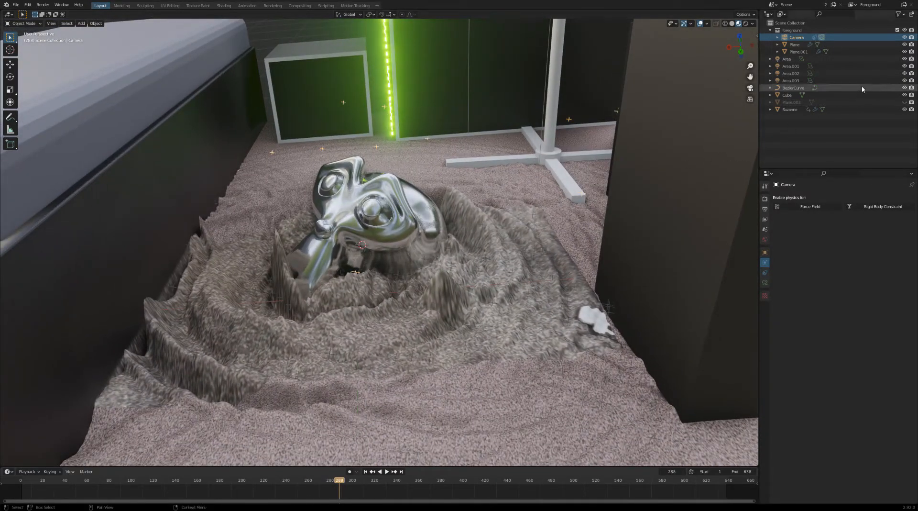